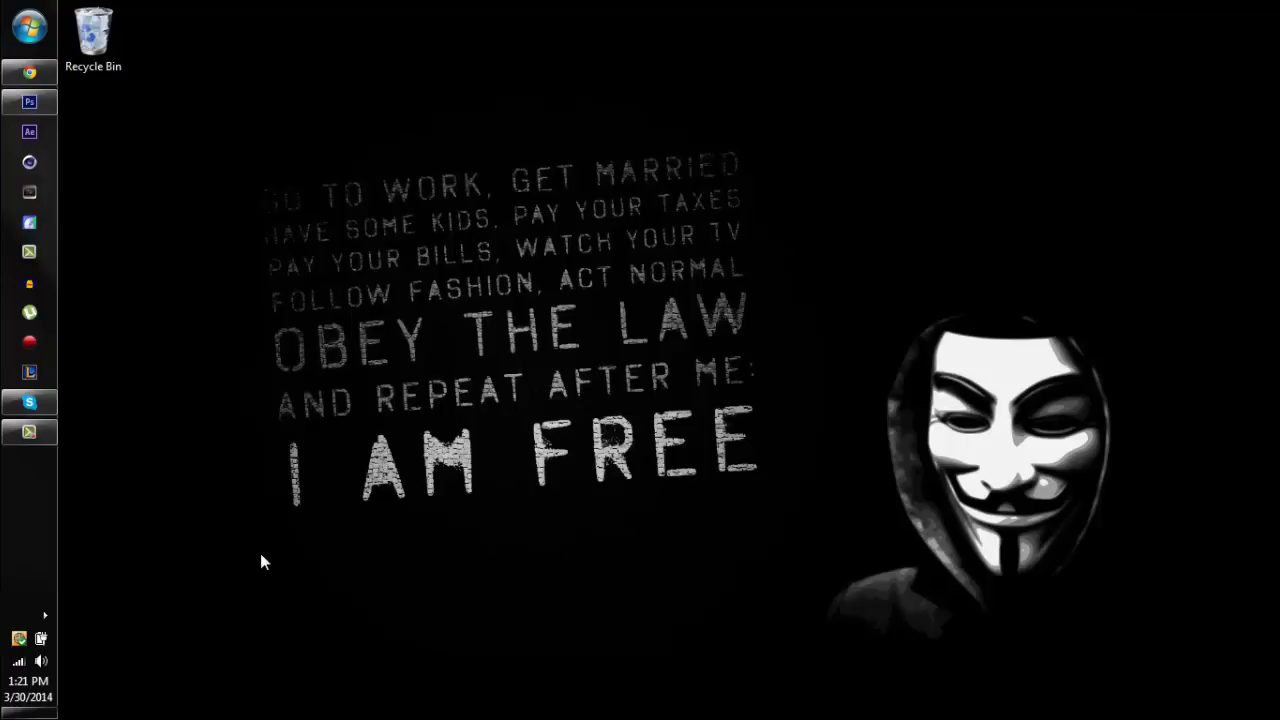
- Switch to Photoshop and zoom hilux text logo.psd out to 66.7% to show the whole logo
left_click_drag(260, 555, 262, 495)
key("super+Tab")
key("super+Tab")
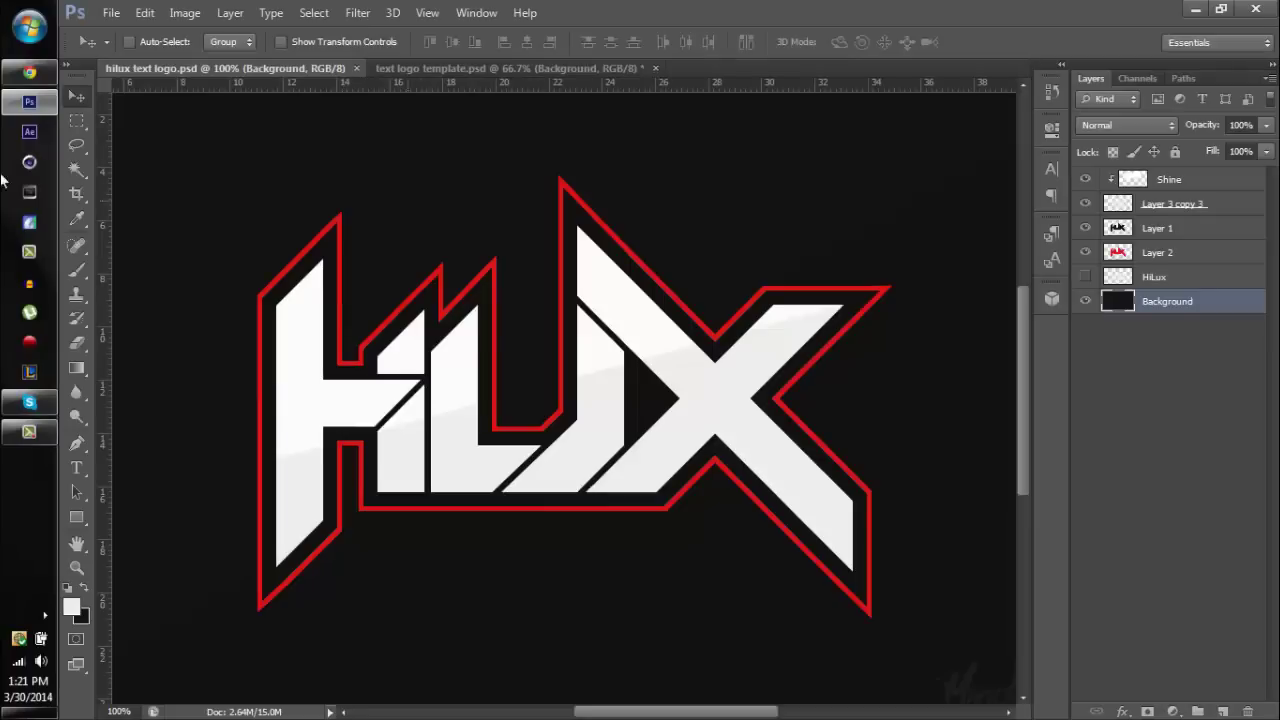
key("ctrl+minus")
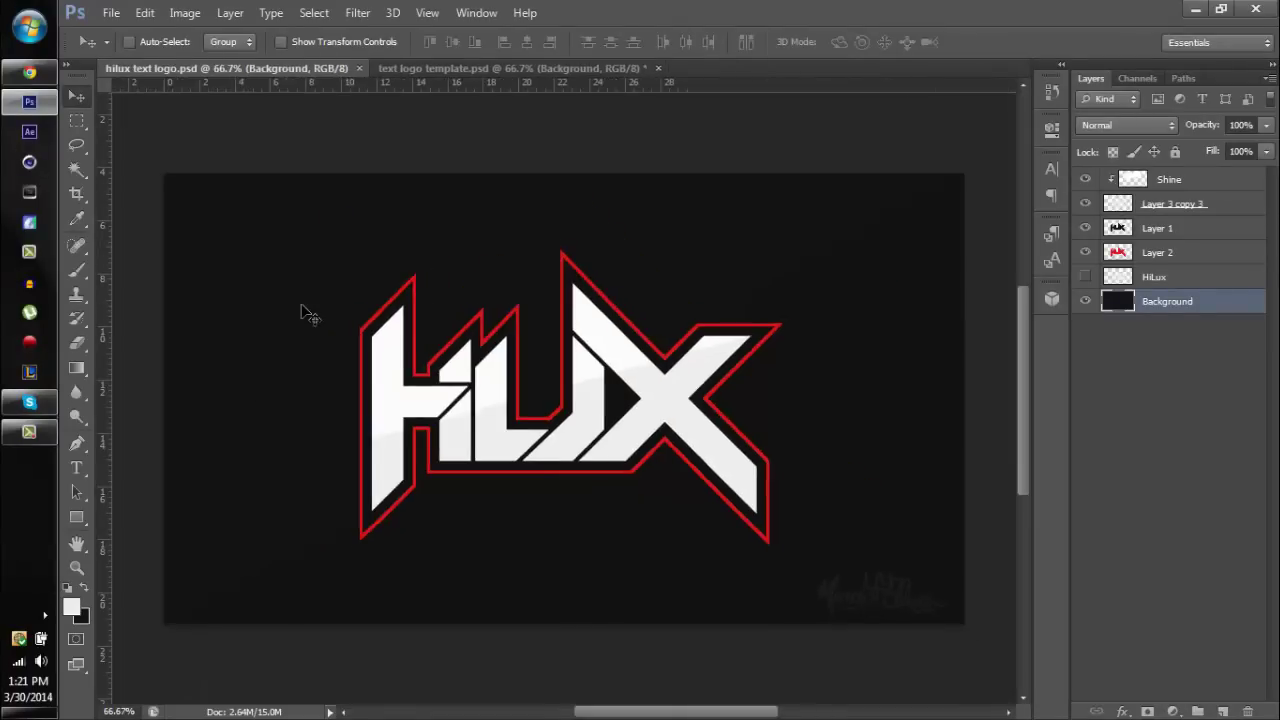
- Search Skype contacts for 'hil', view two matching conversations, then minimize Skype
key("alt+Tab")
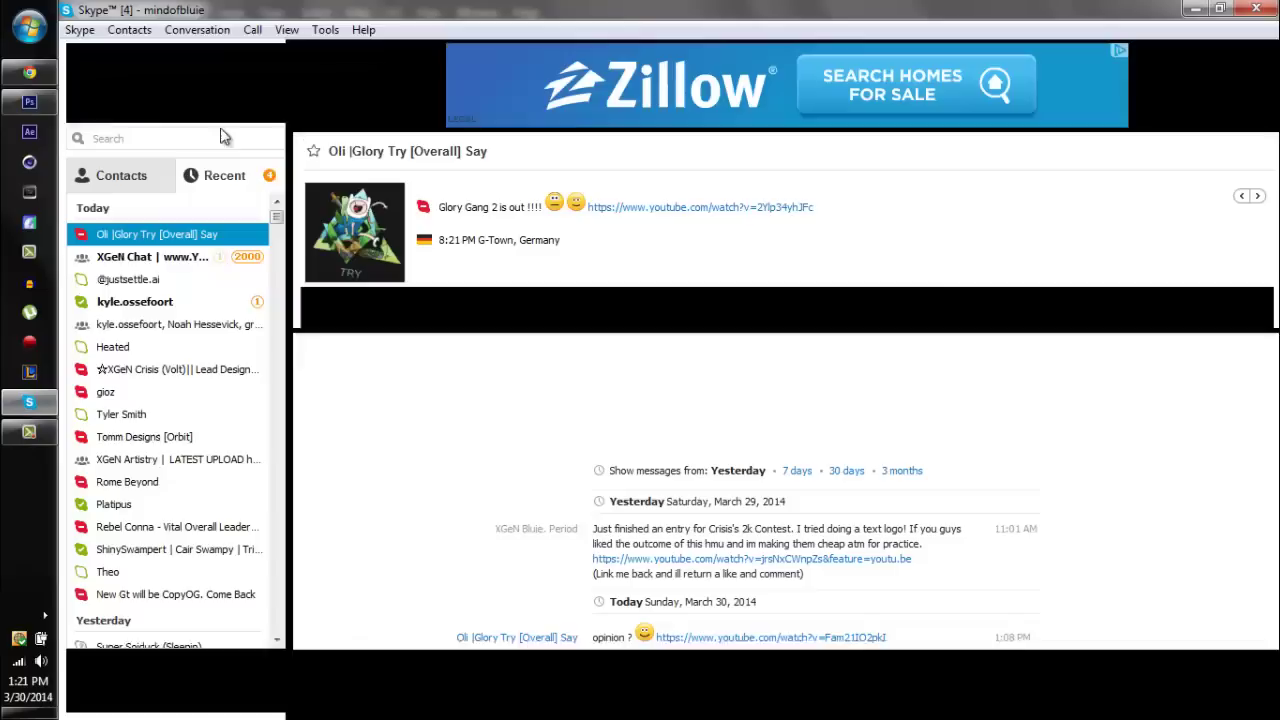
left_click(209, 139)
type("h")
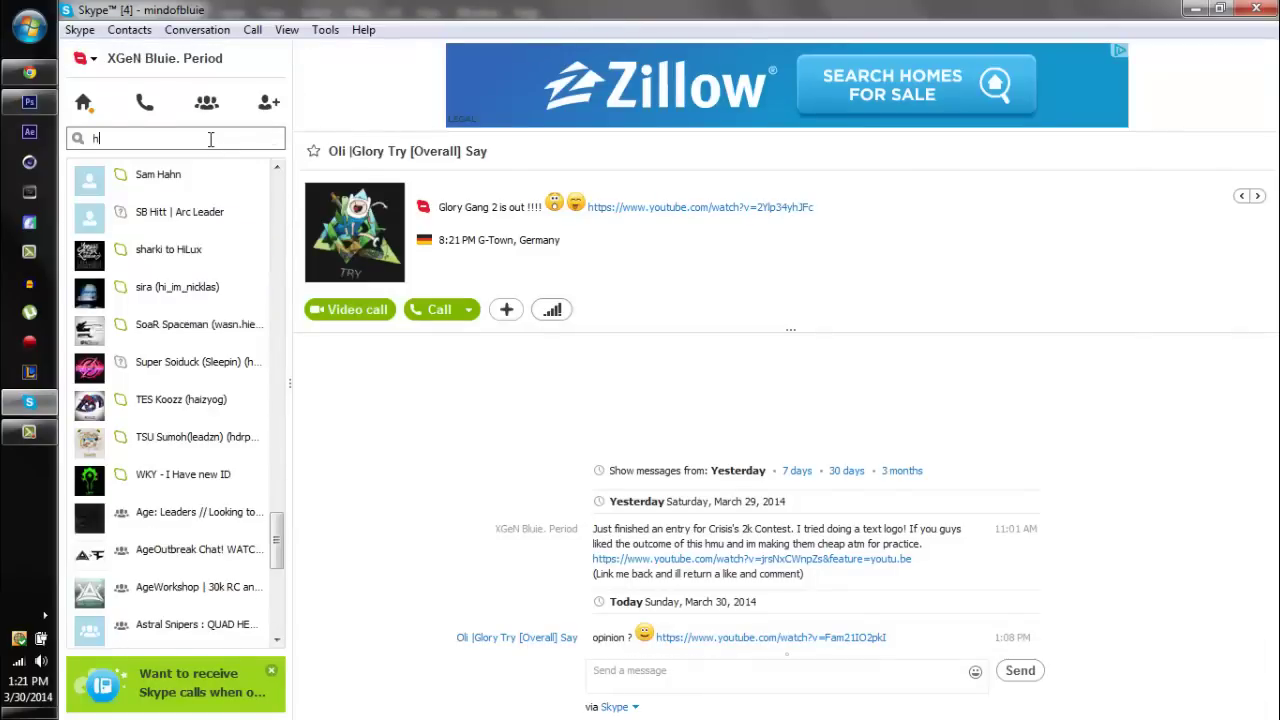
type("il")
left_click(180, 212)
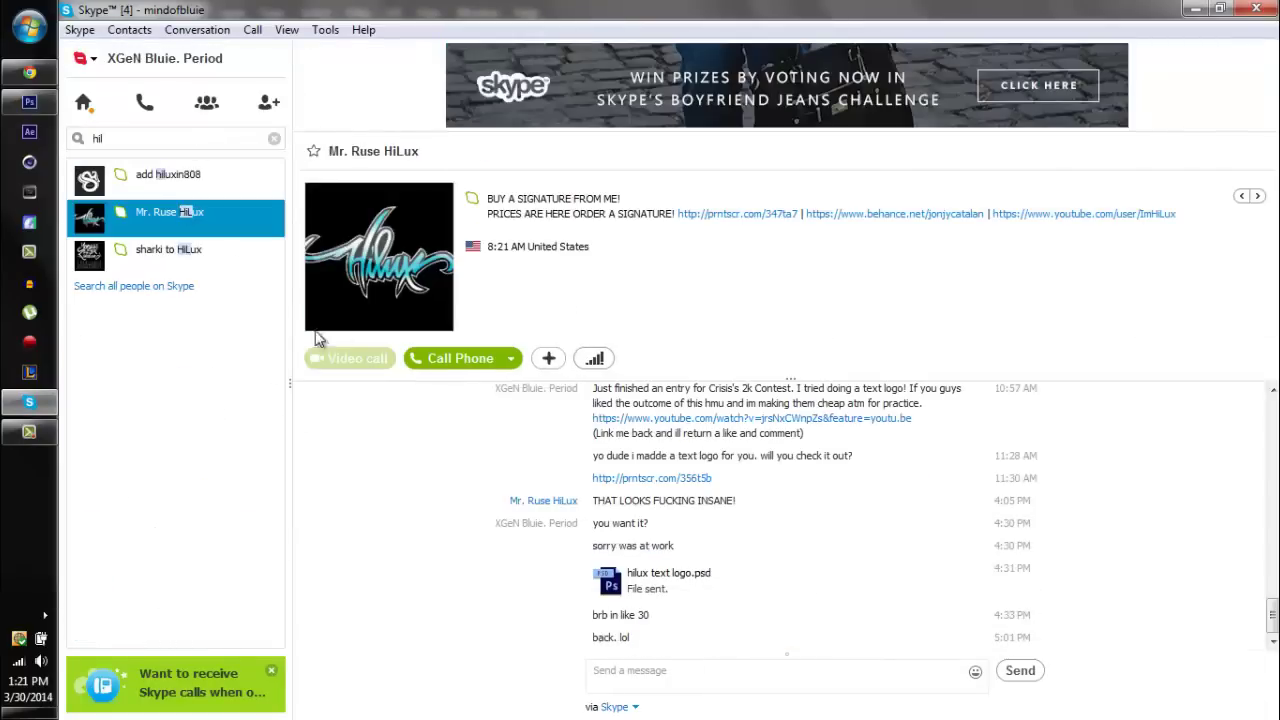
left_click(205, 268)
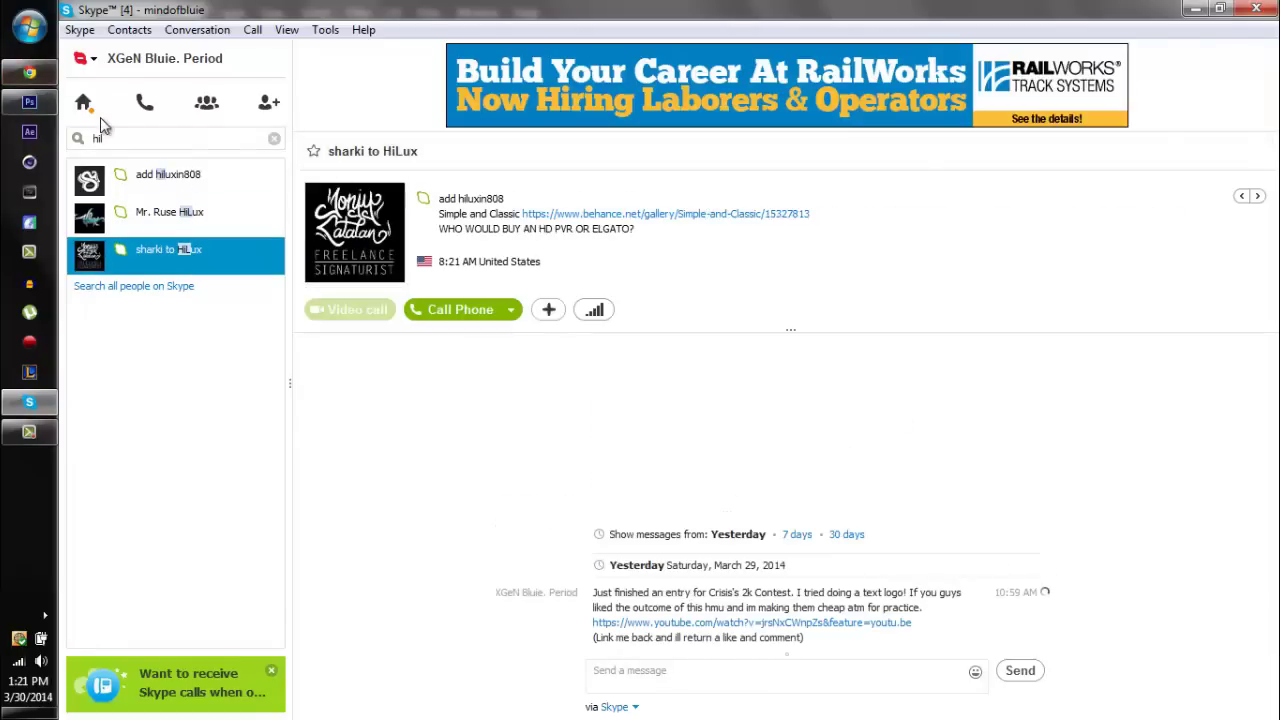
left_click(274, 138)
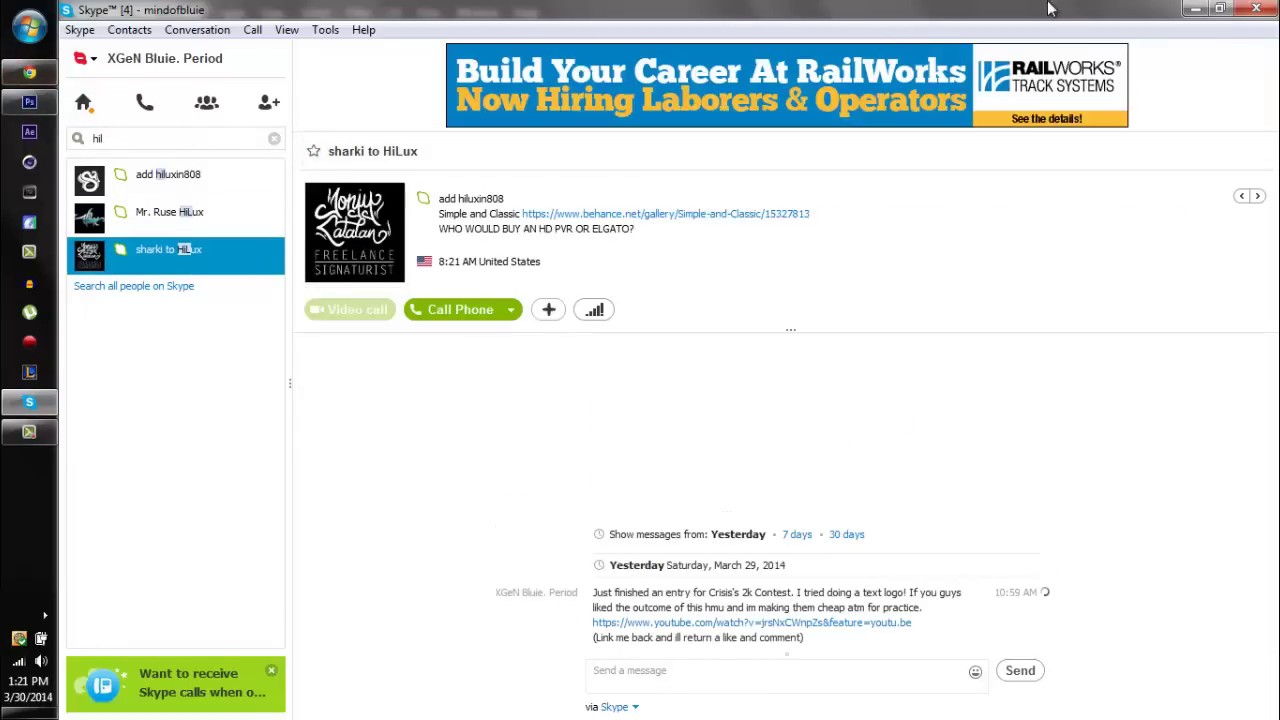
left_click(1195, 11)
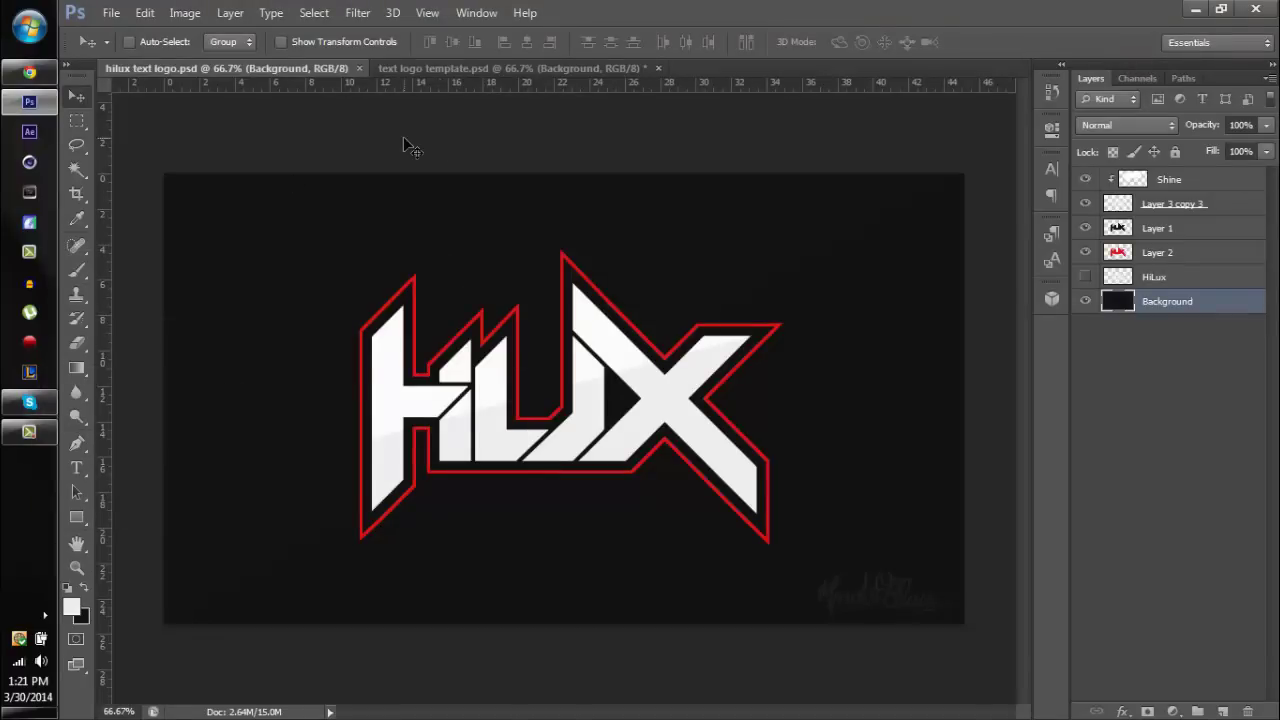
- Type the word 'text' on the text logo template canvas and commit it
left_click(457, 69)
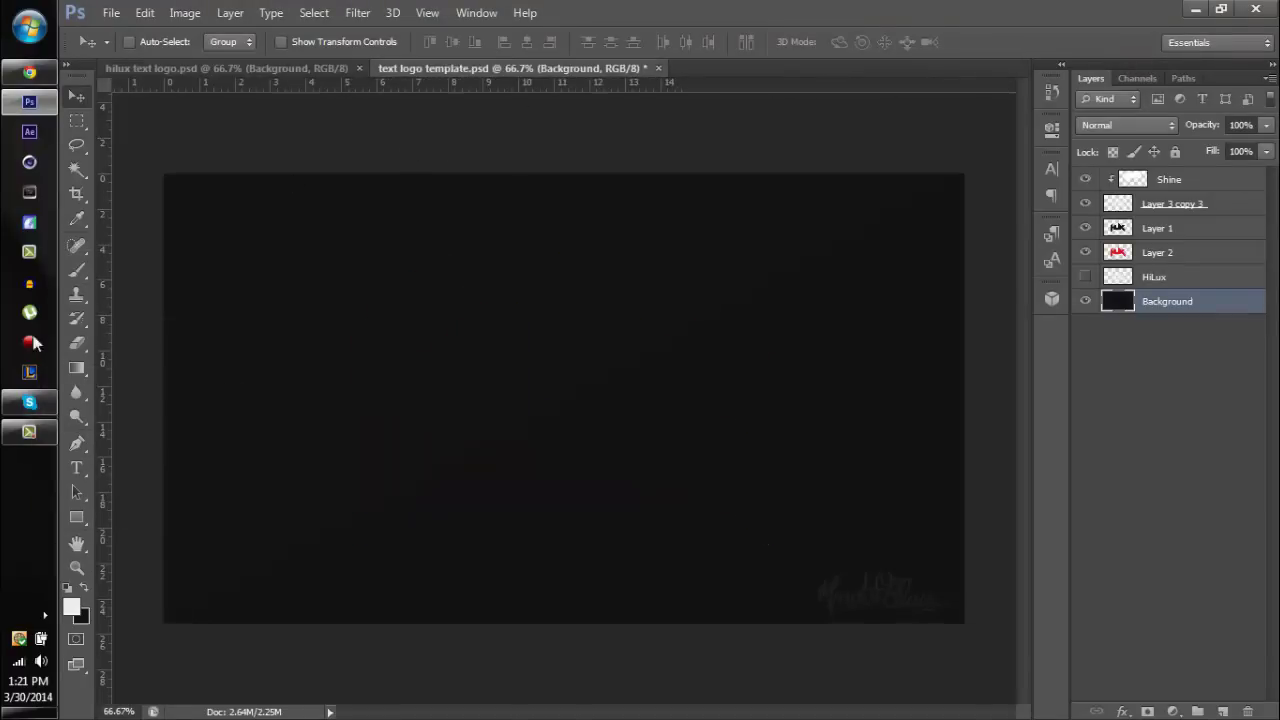
left_click(76, 467)
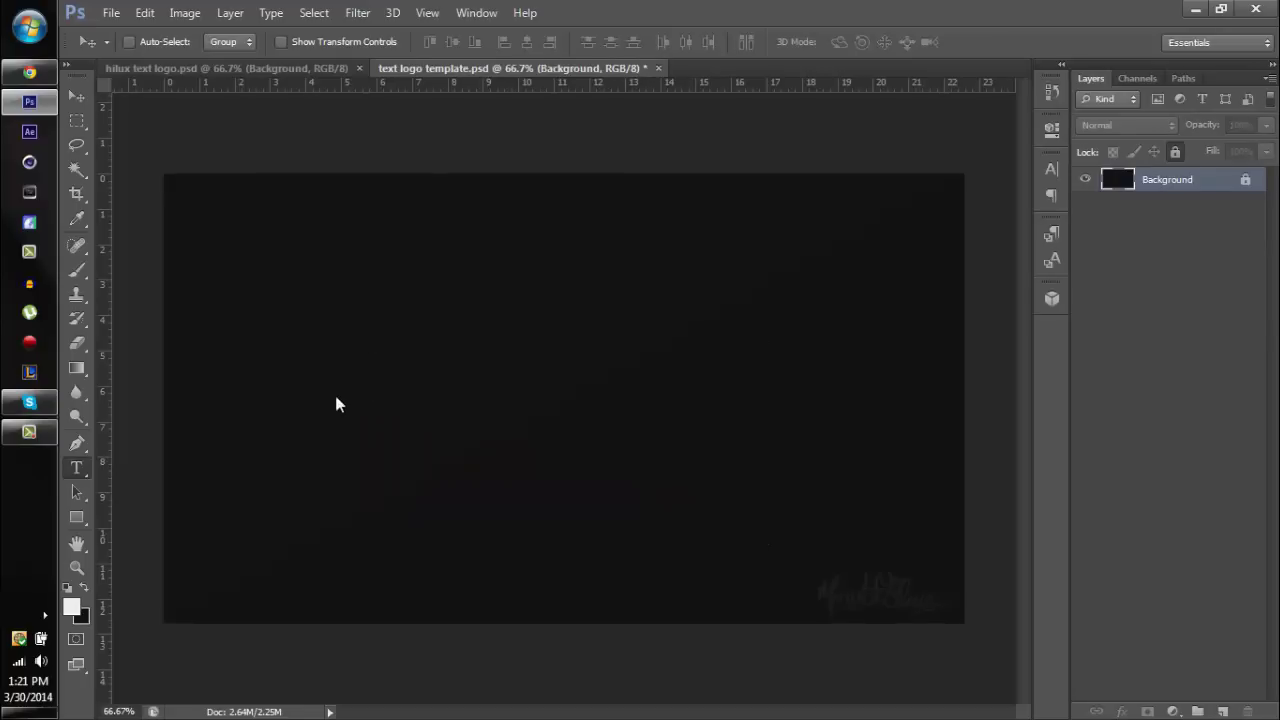
left_click(386, 402)
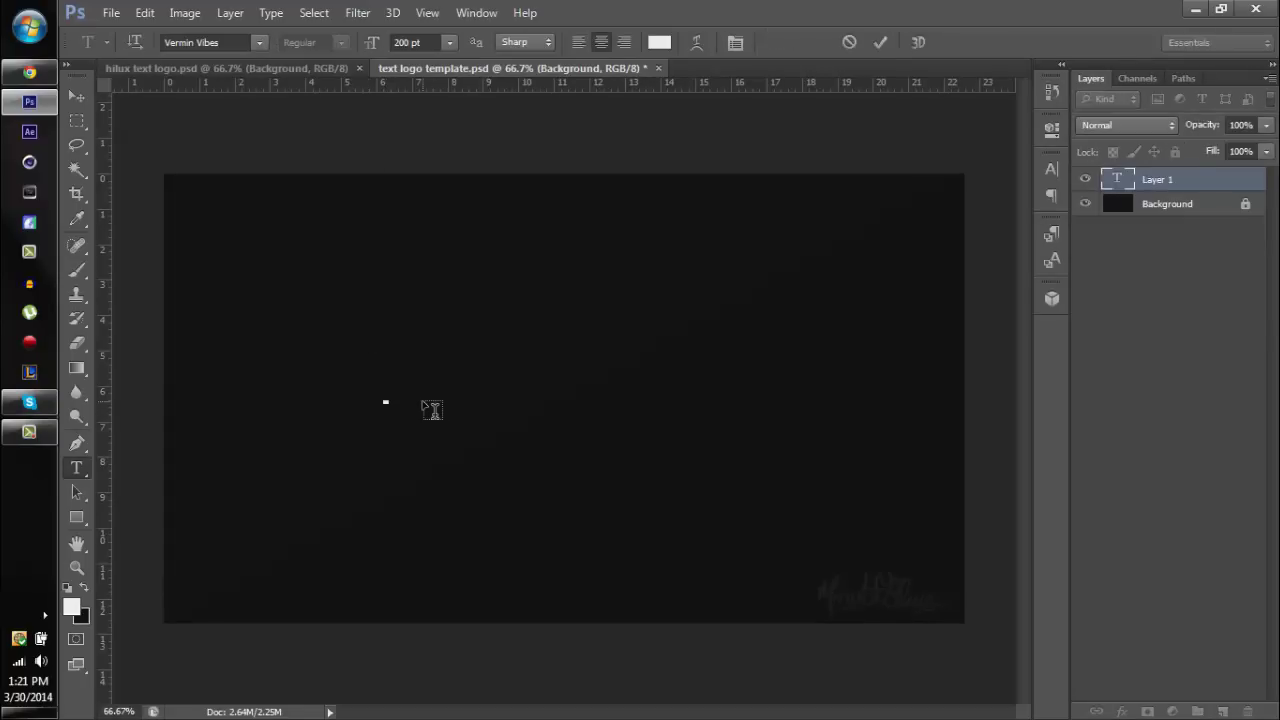
type("text")
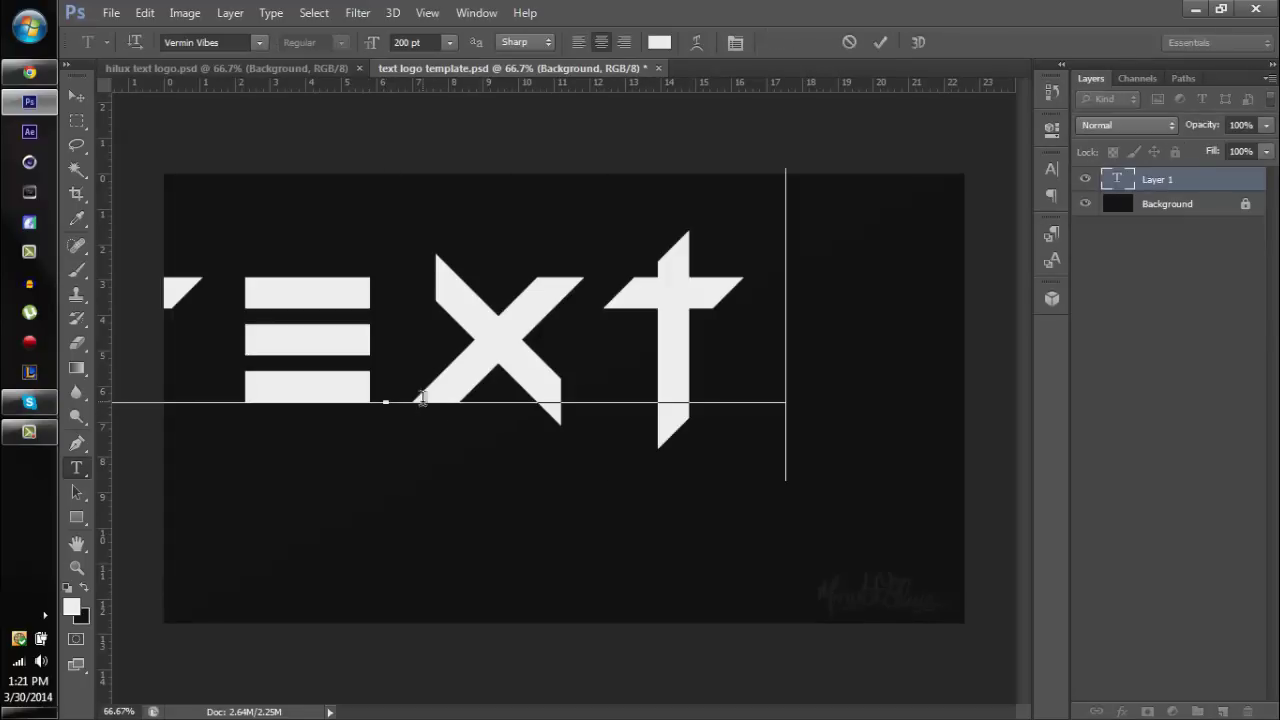
left_click(76, 96)
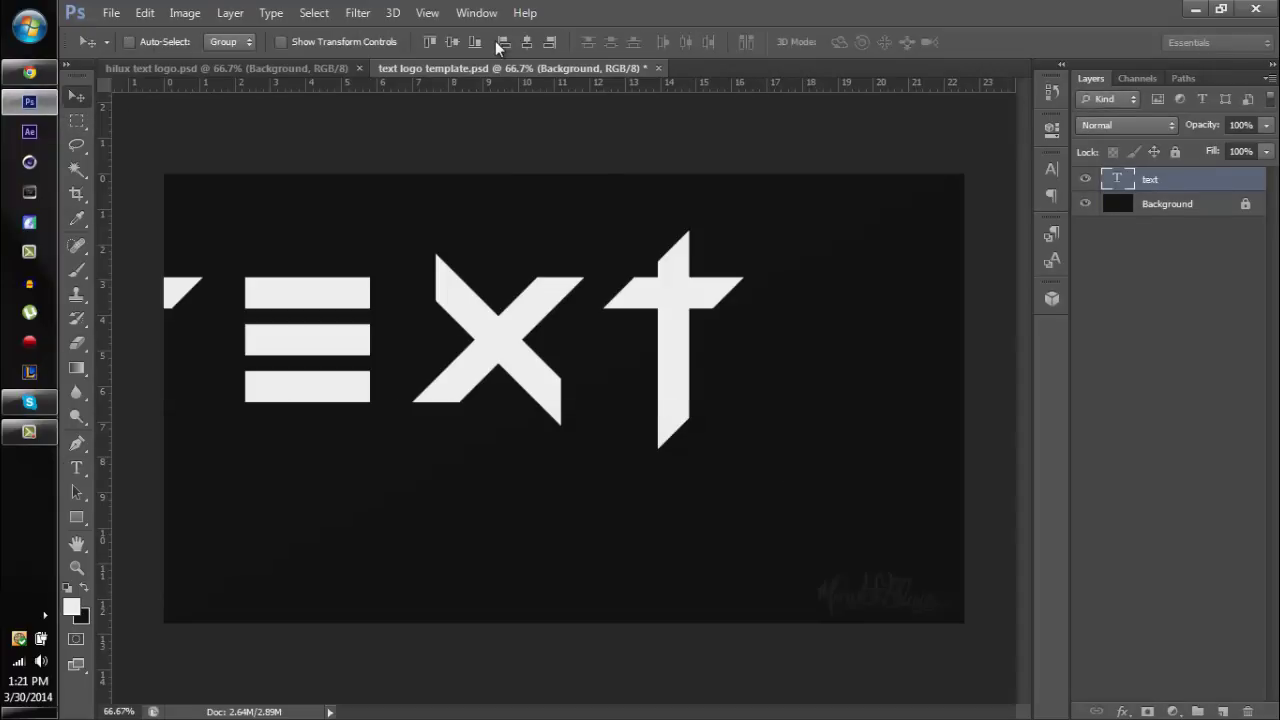
- Centre the text horizontally and vertically on the canvas, then view the HiLux logo for reference
key("ctrl+a")
left_click(526, 41)
left_click(452, 41)
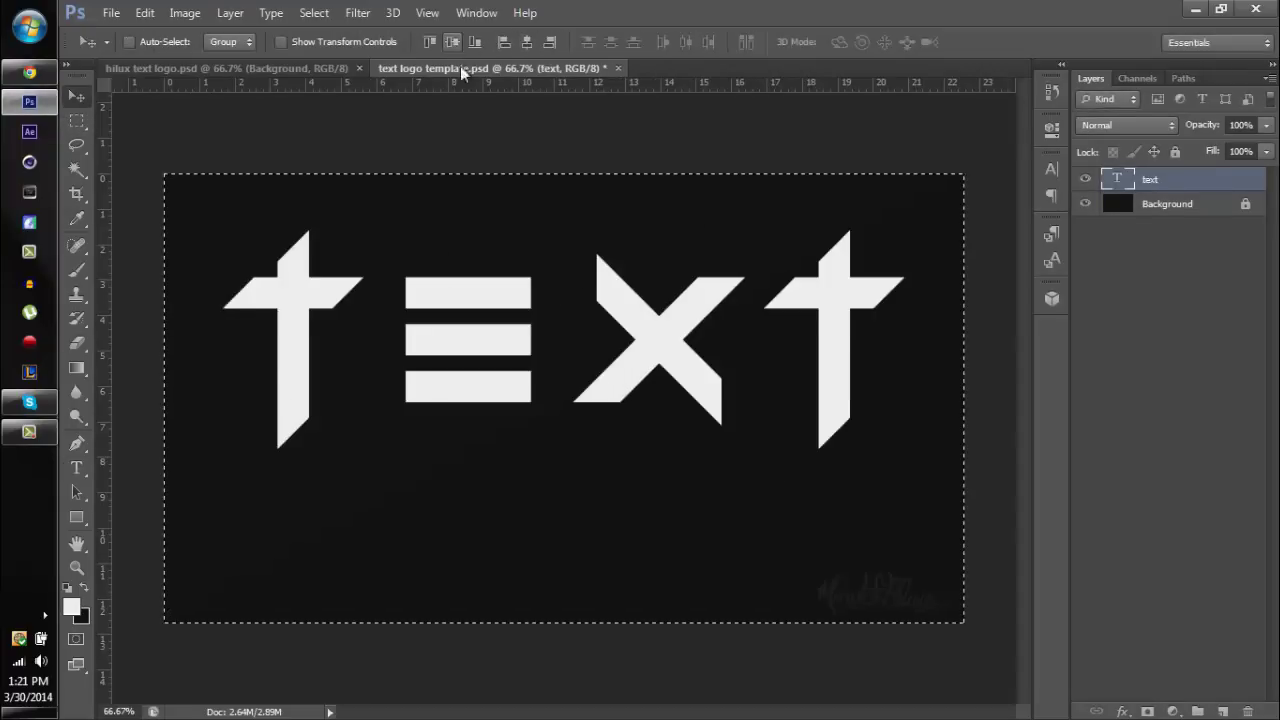
key("ctrl+d")
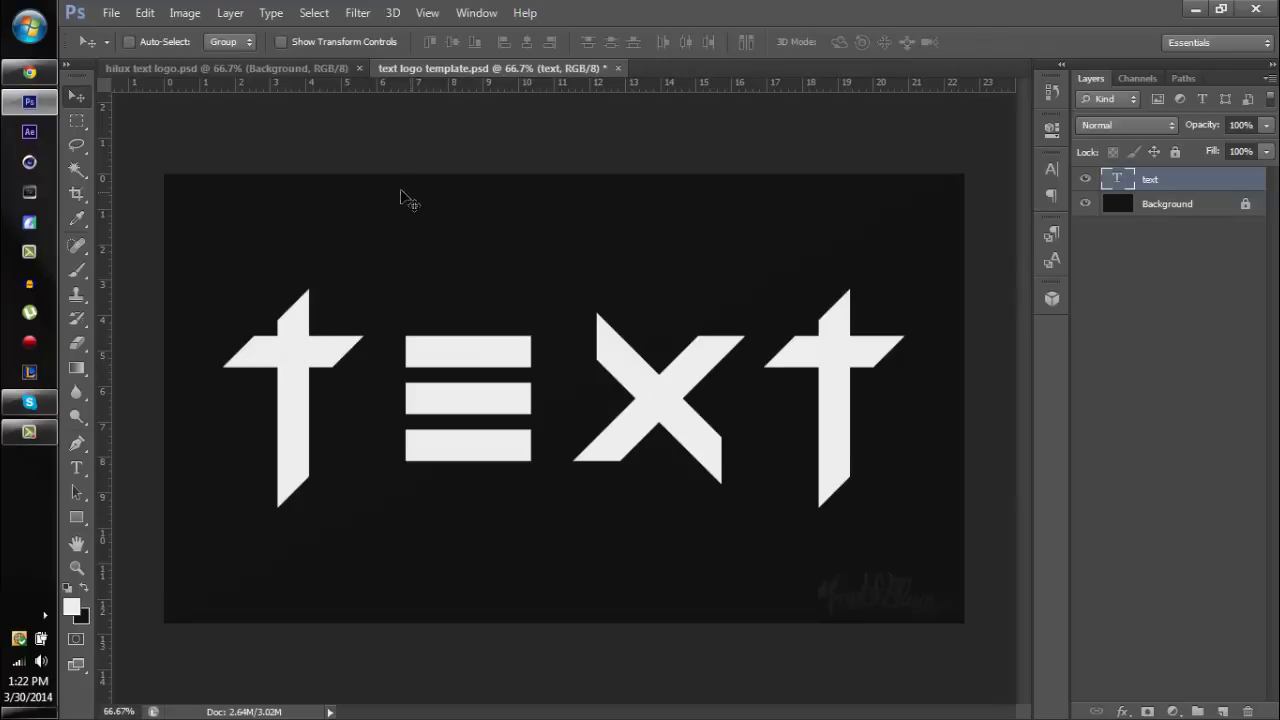
left_click(262, 67)
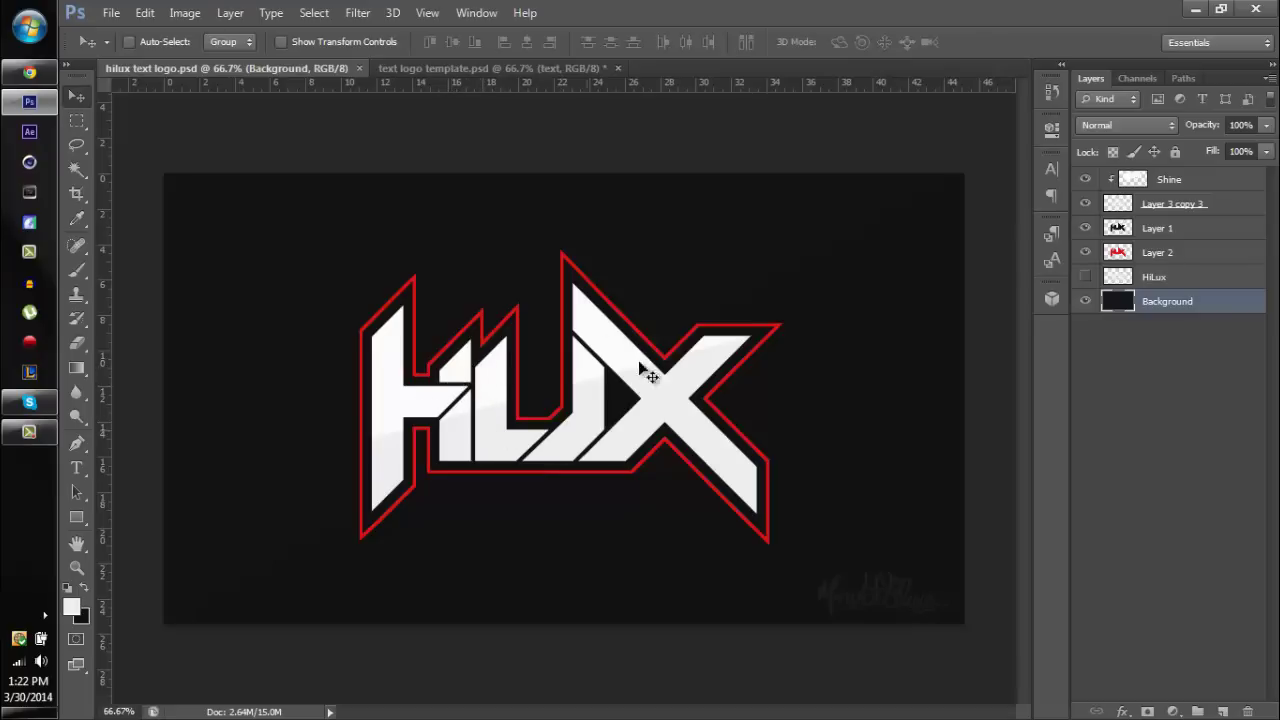
- Go back to text logo template.psd after comparing with the HiLux logo
left_click(469, 75)
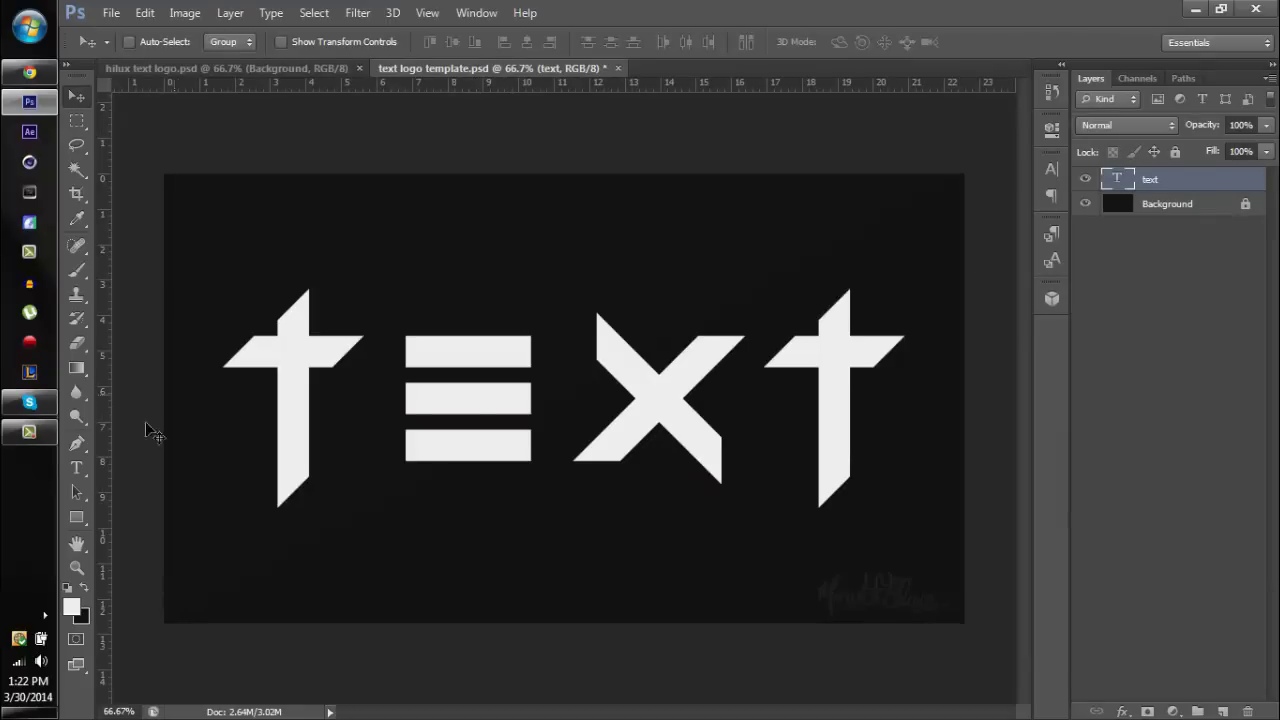
- Apply the Y-Andermo font to the word 'text'
left_click(77, 468)
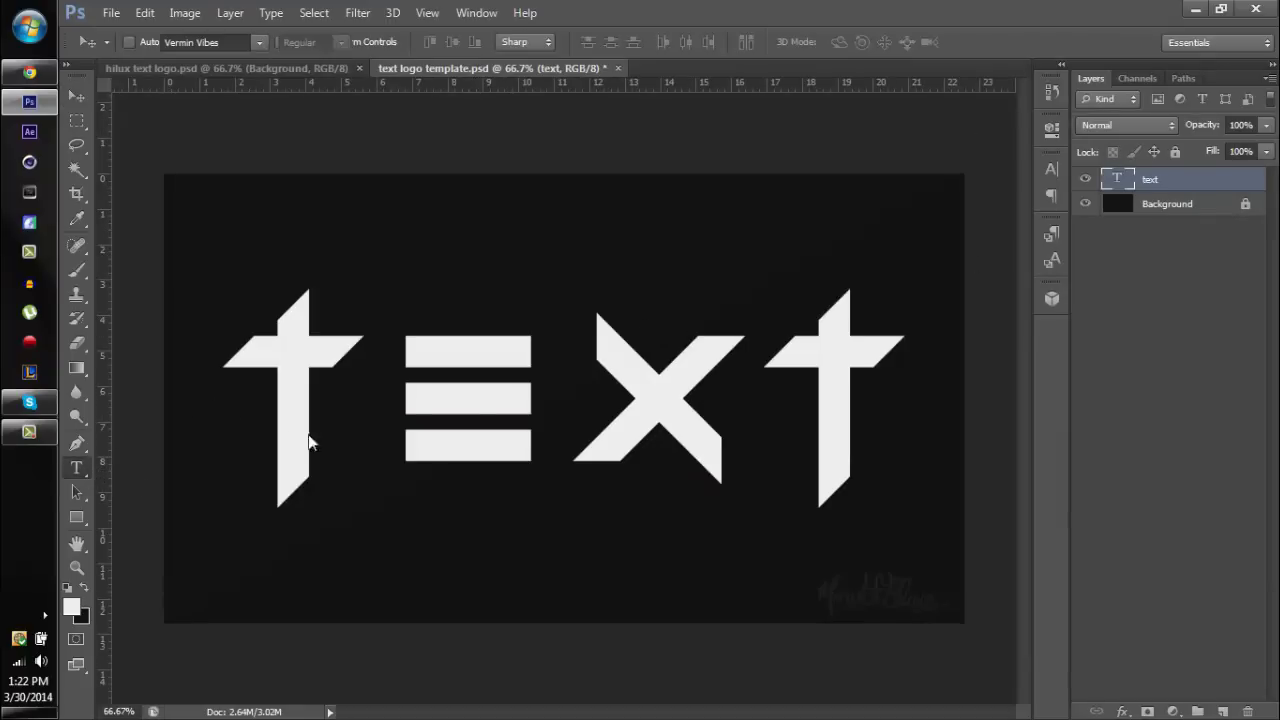
left_click(244, 45)
left_click(257, 45)
left_click(260, 45)
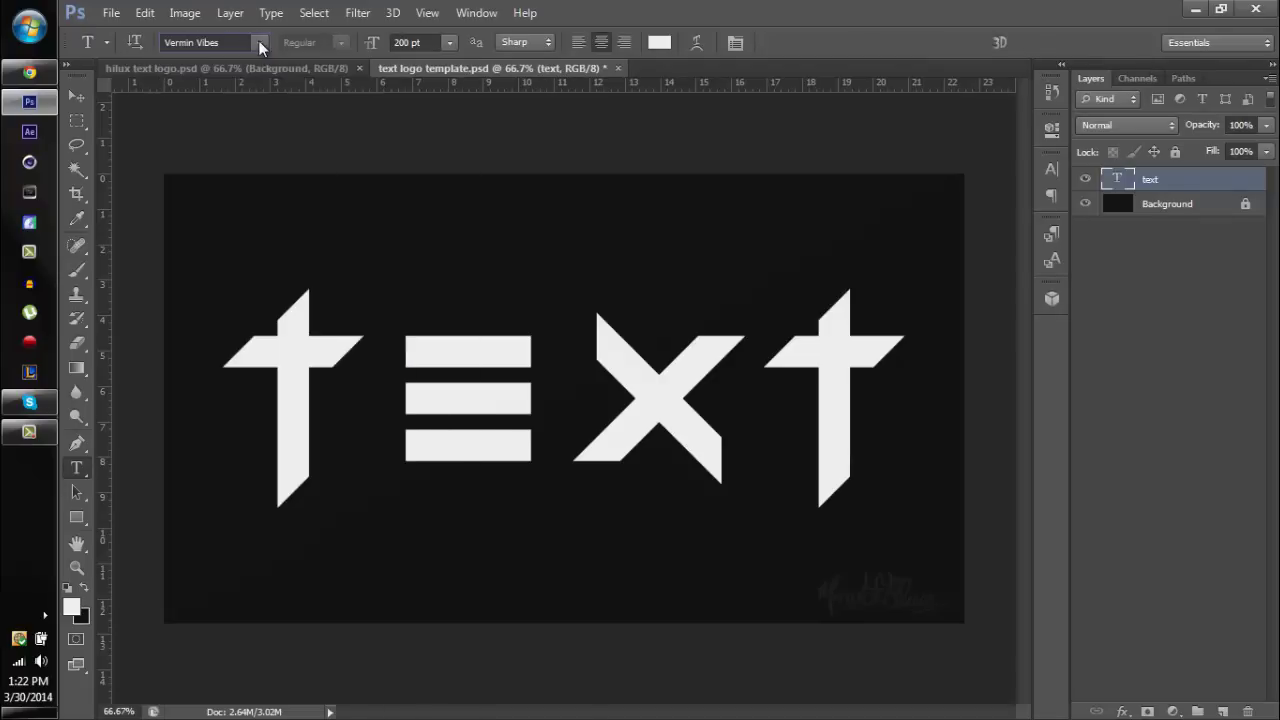
left_click(260, 45)
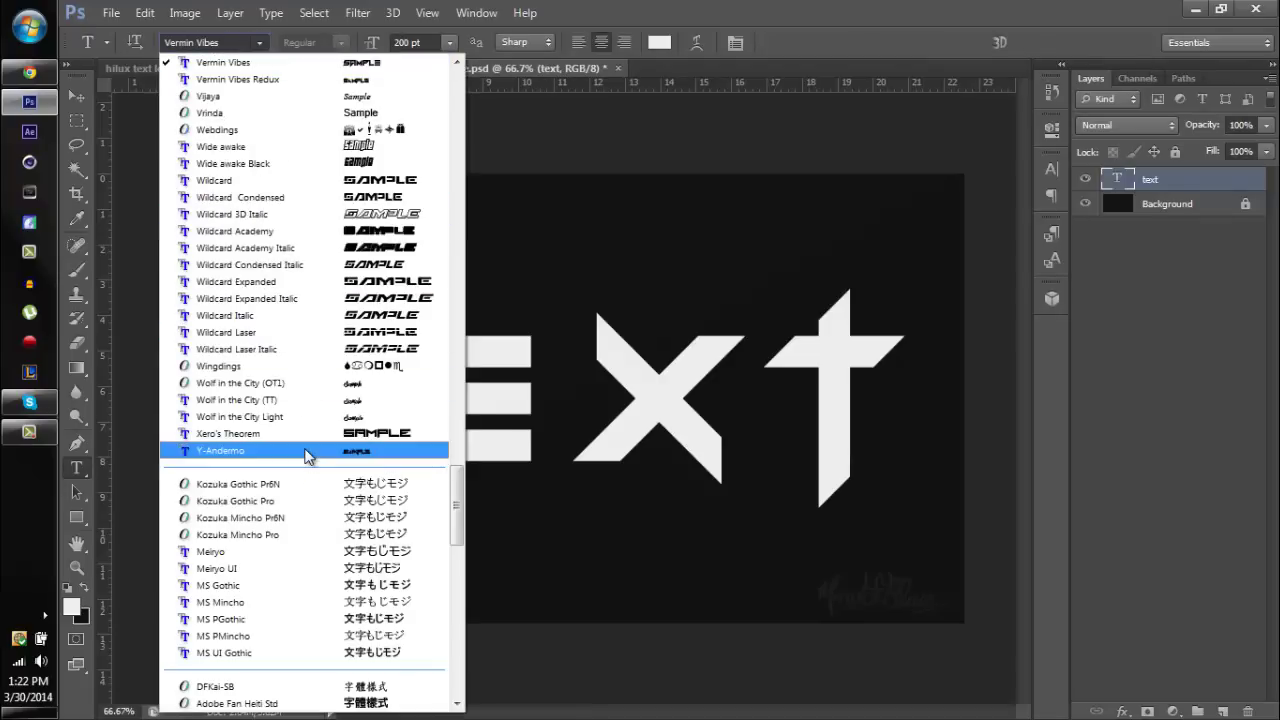
left_click(250, 366)
left_click(293, 406)
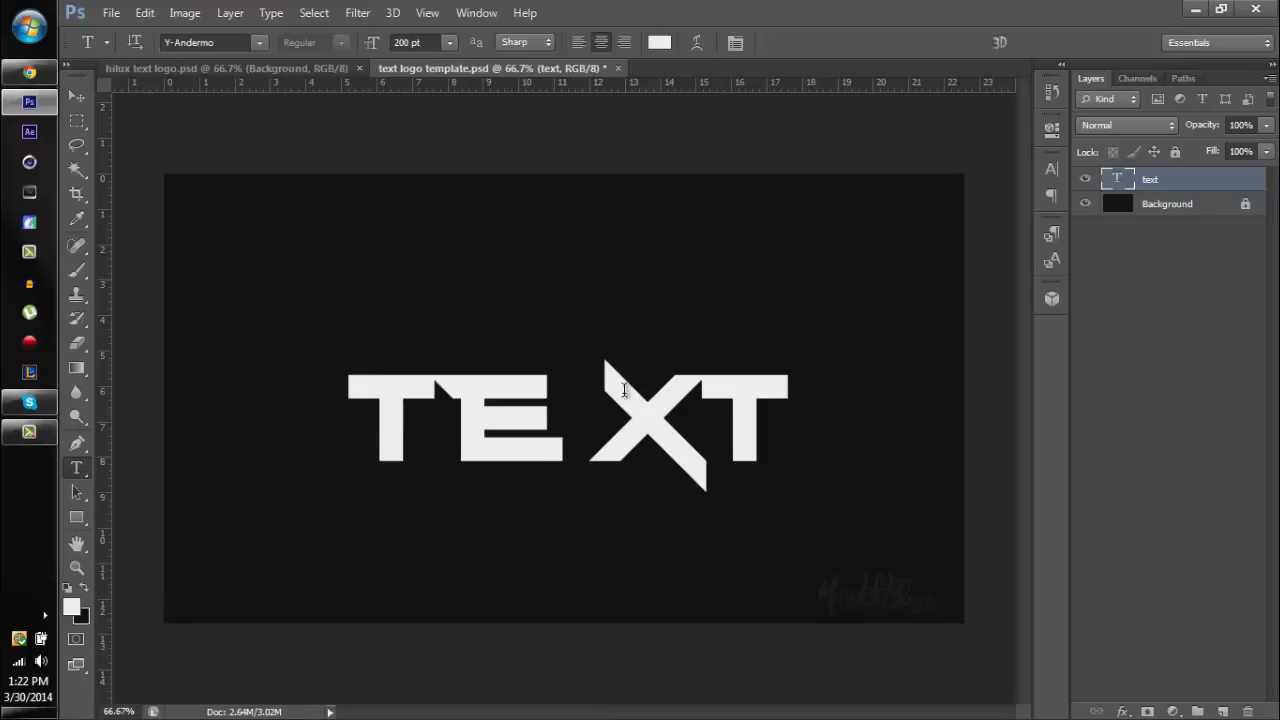
- Switch the text layer back to Vermin Vibes and show the Character panel
left_click(1215, 185)
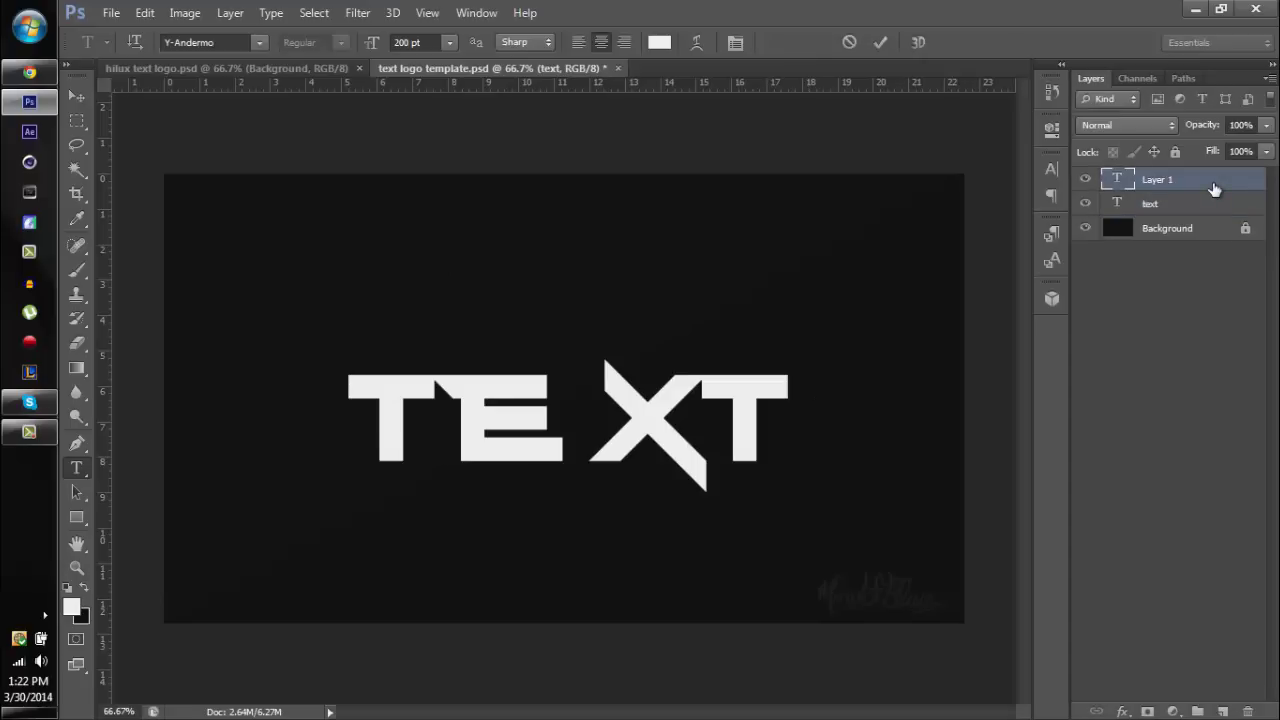
left_click(256, 42)
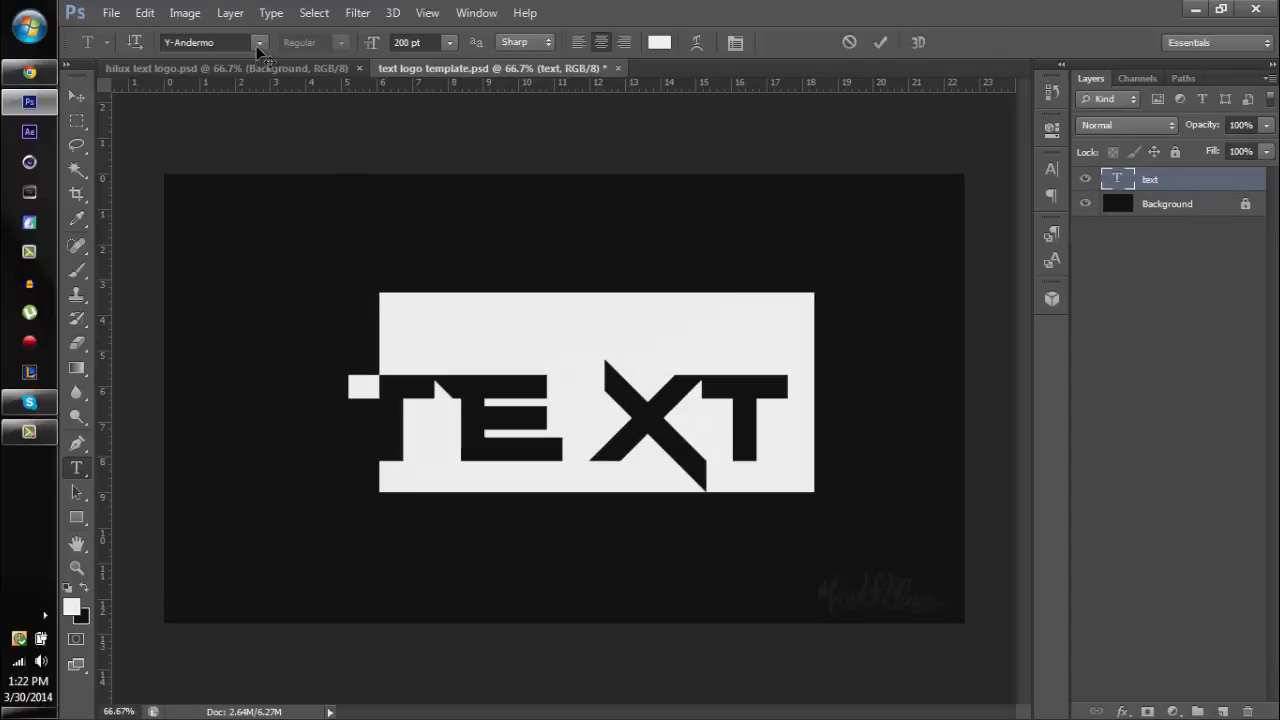
scroll(310, 160, "up", 6)
scroll(310, 163, "up", 15)
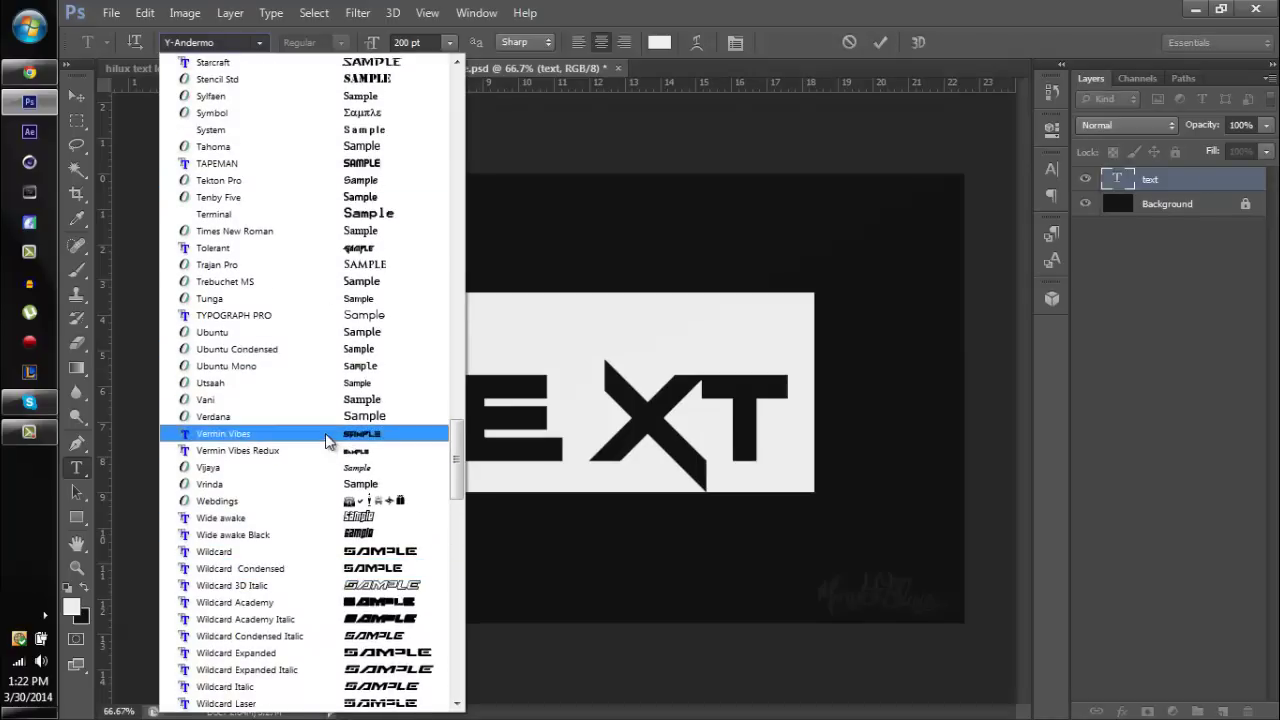
left_click(324, 434)
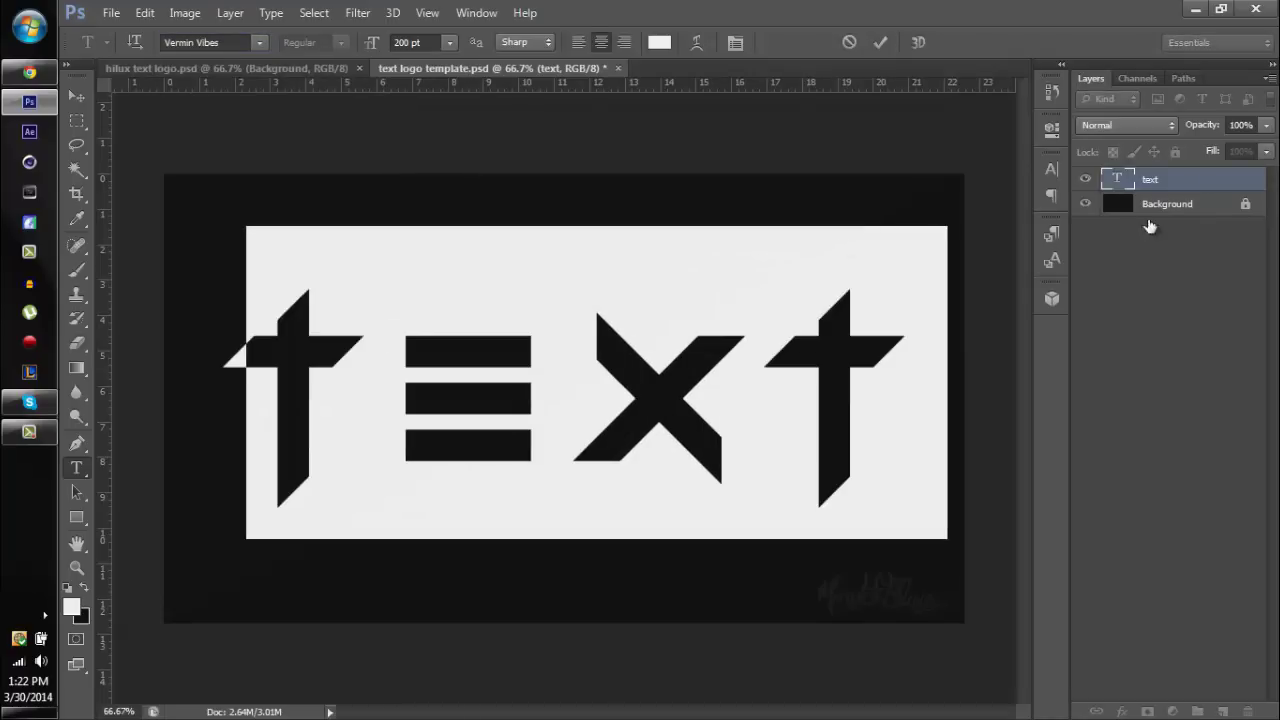
left_click(1051, 169)
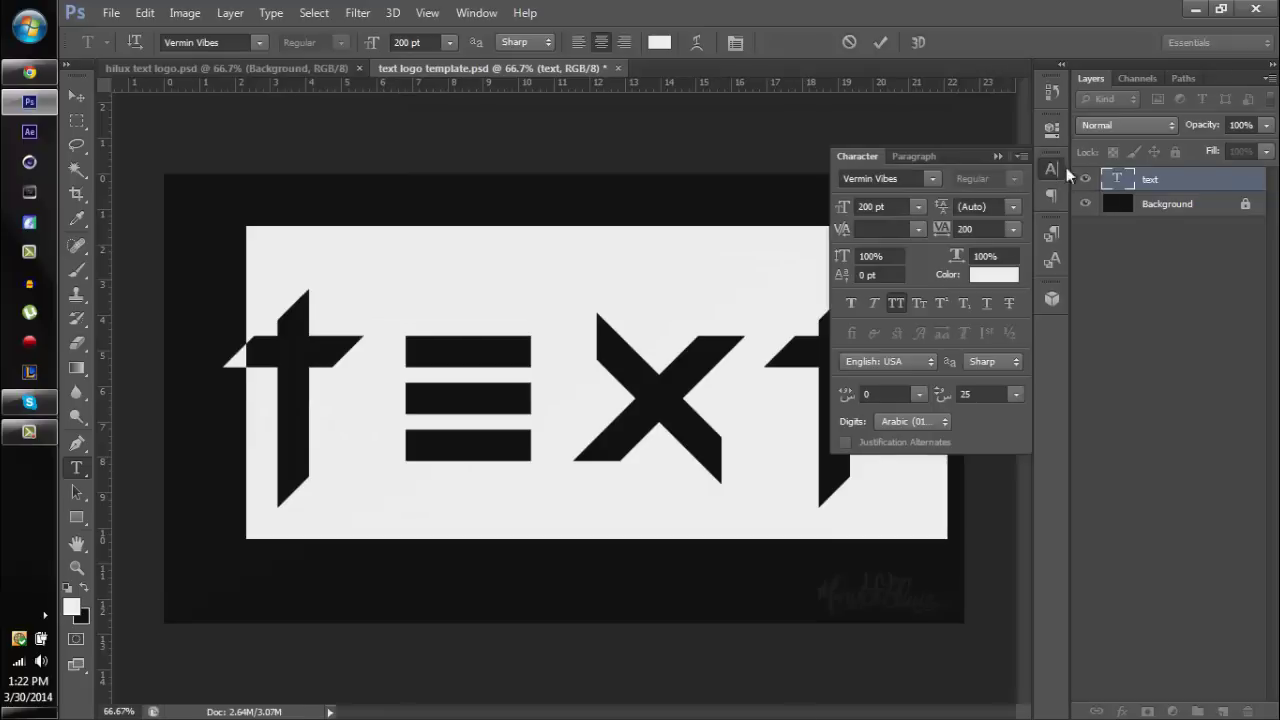
- Try letter tracking values of 0 and 200 in the Character panel
left_click(470, 12)
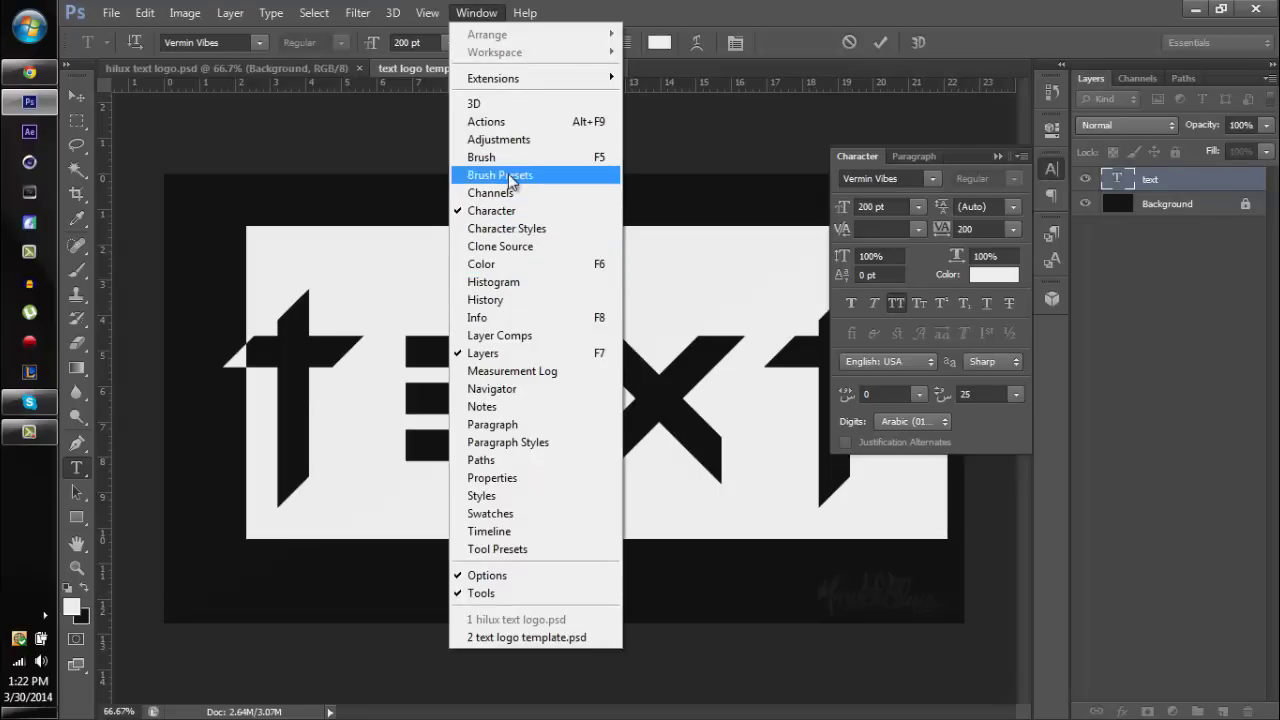
left_click(476, 12)
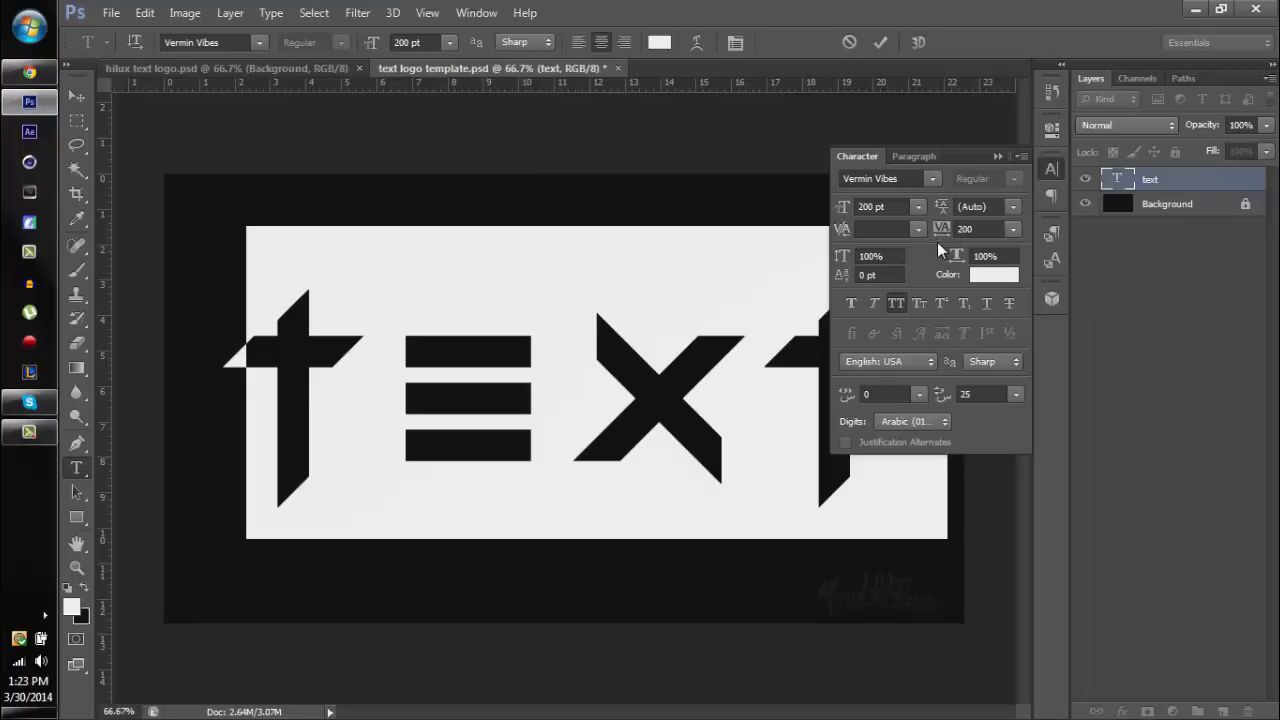
left_click(1014, 229)
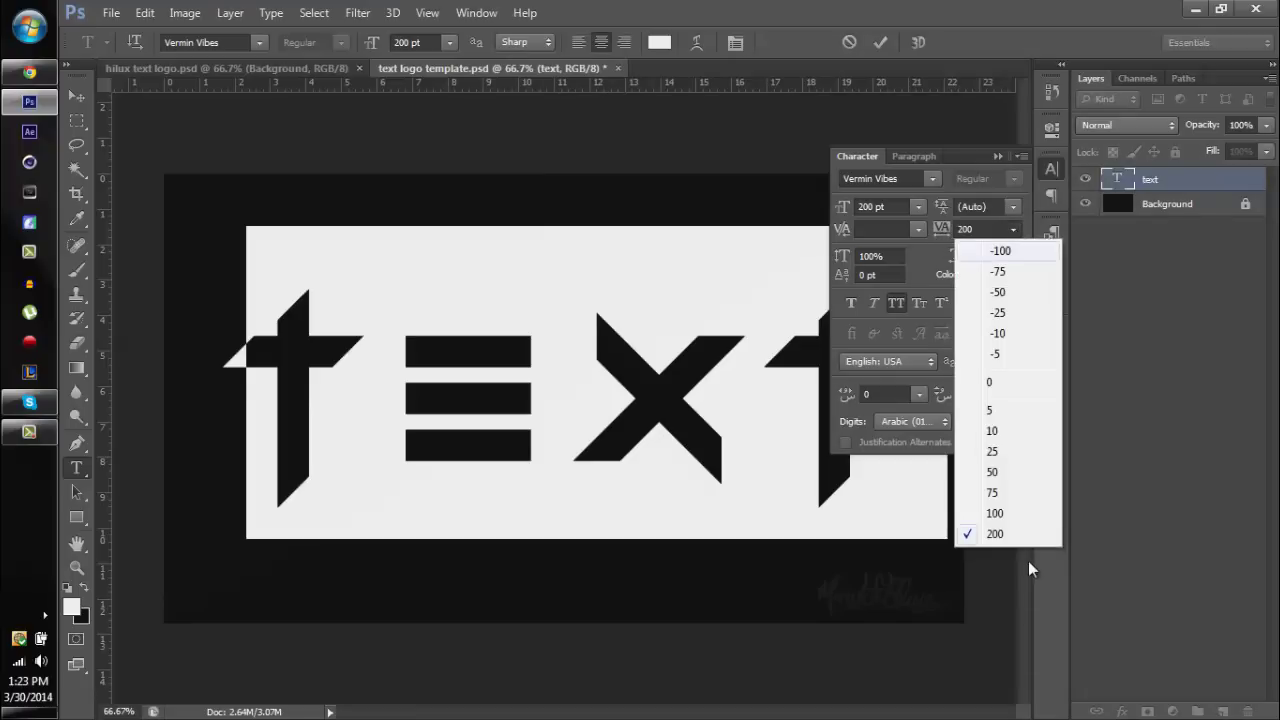
left_click(990, 381)
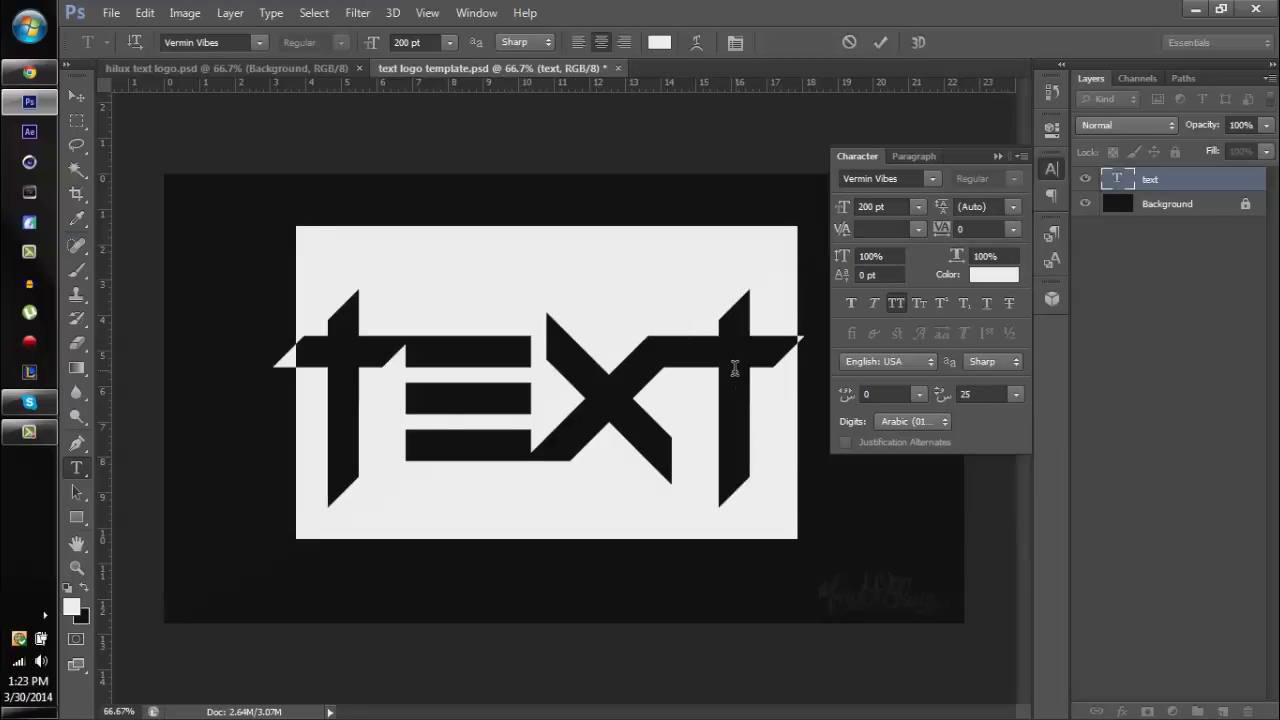
left_click(1014, 229)
left_click(1010, 532)
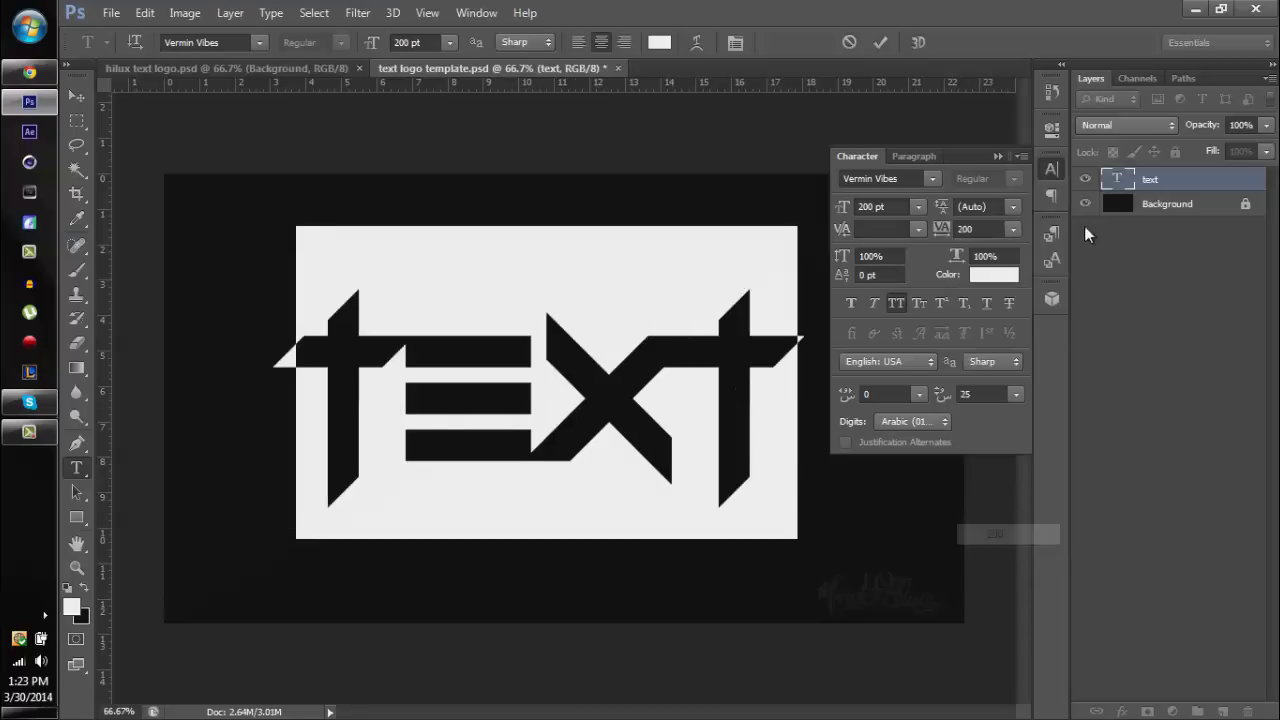
left_click(1015, 229)
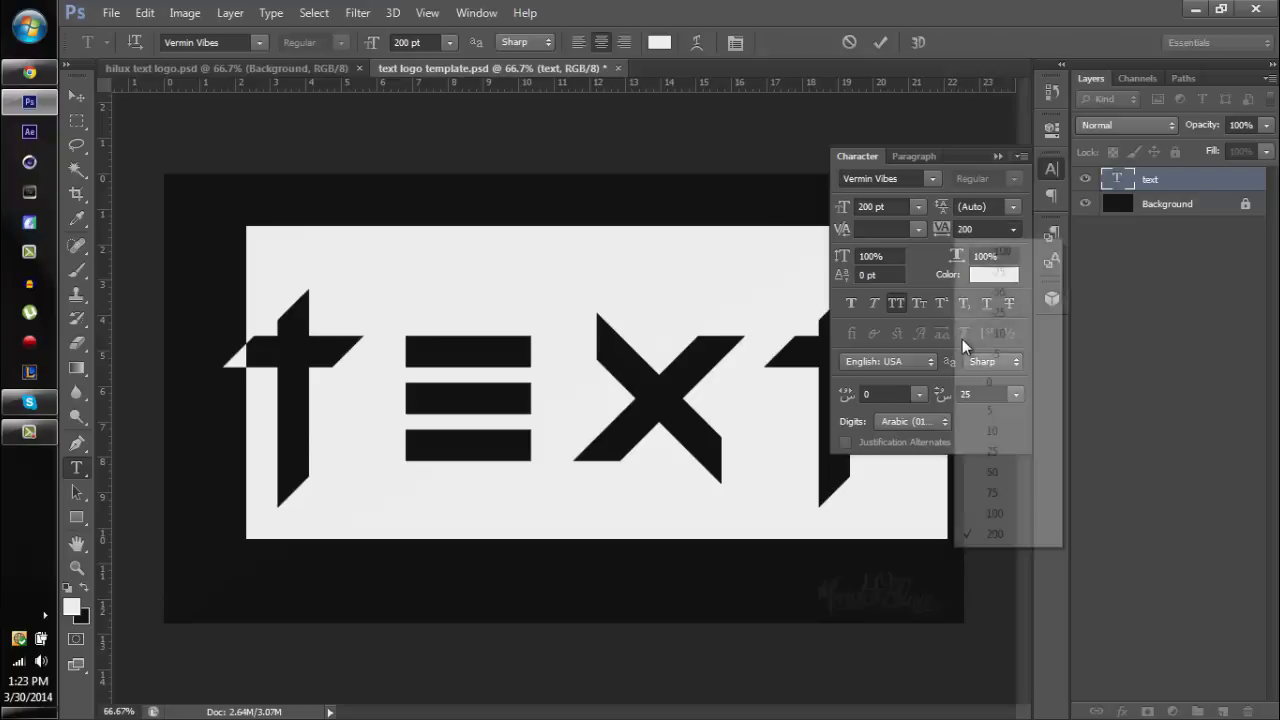
left_click(990, 382)
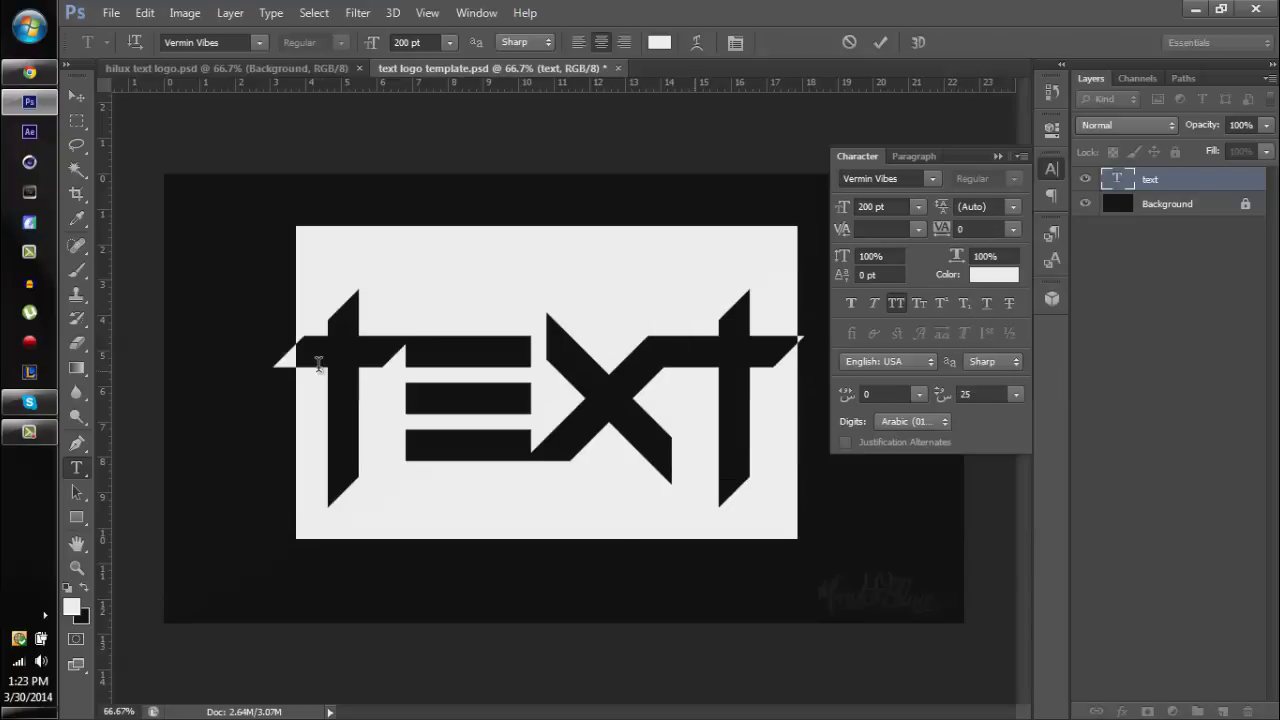
- Test kerning between t and e, then set tracking 200 for all letters and commit
left_click(405, 383)
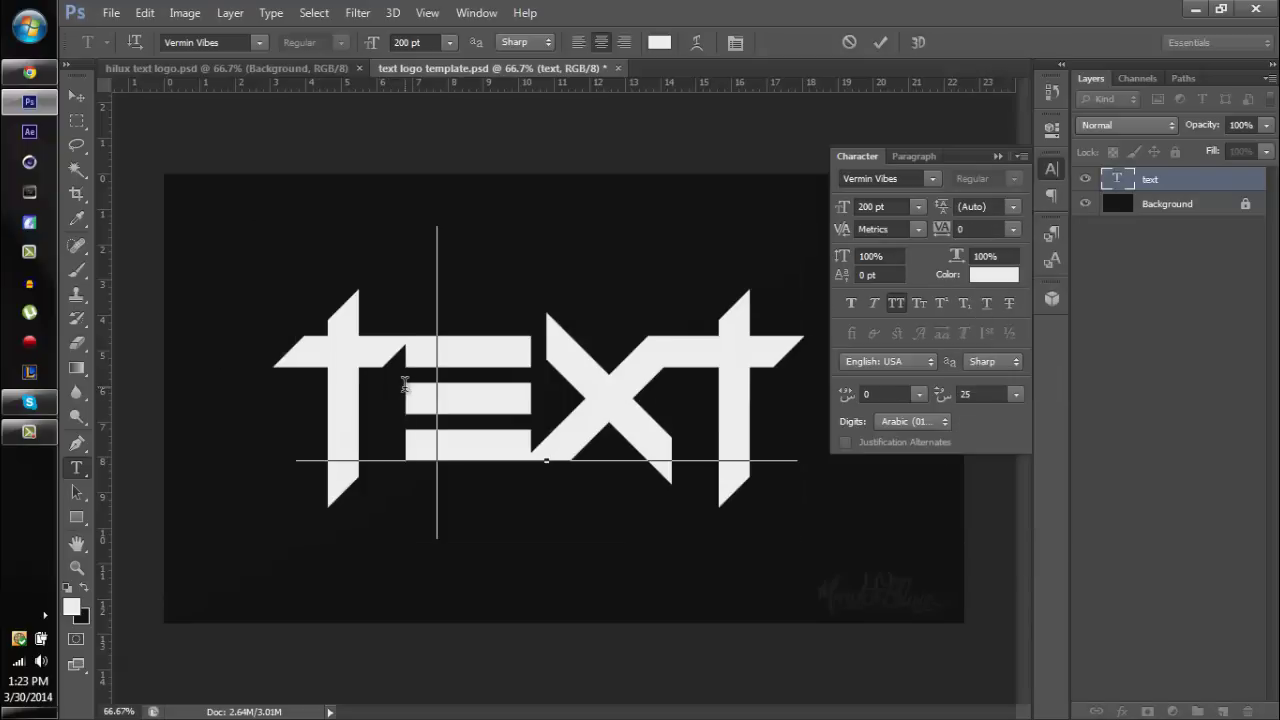
key("alt+Right")
key("alt+Right")
key("alt+Left")
key("alt+Left")
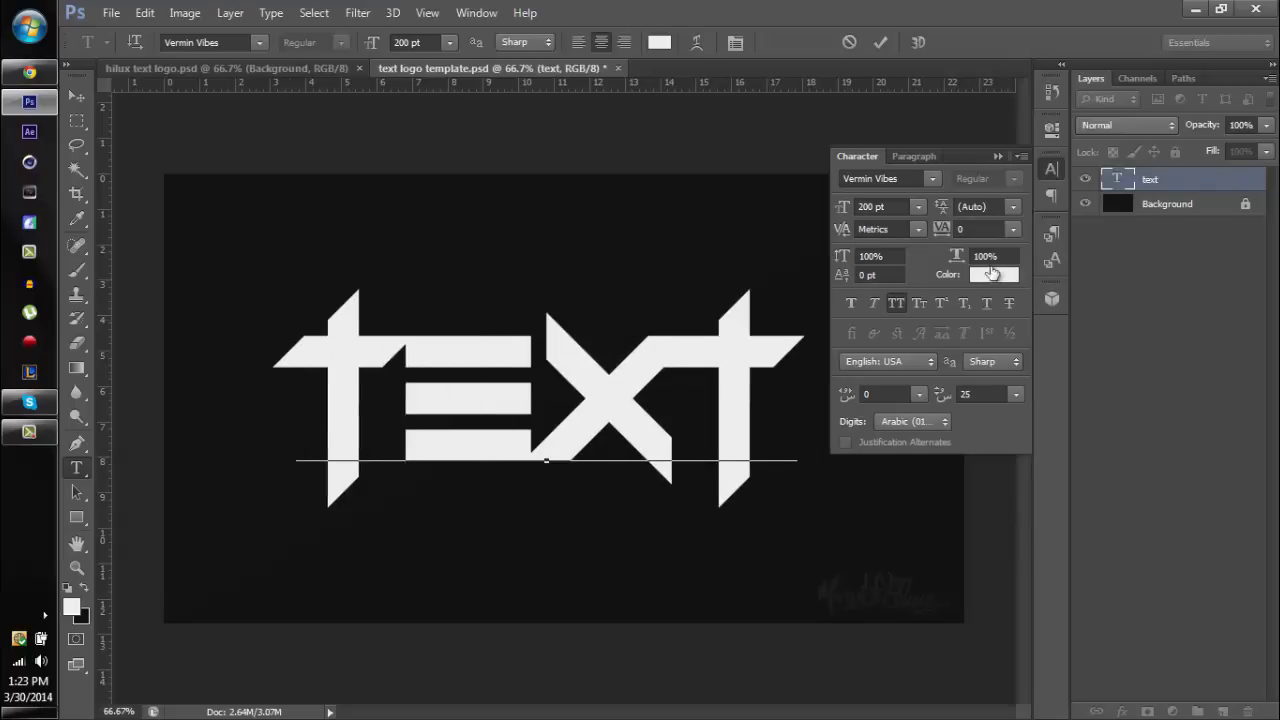
key("ctrl+a")
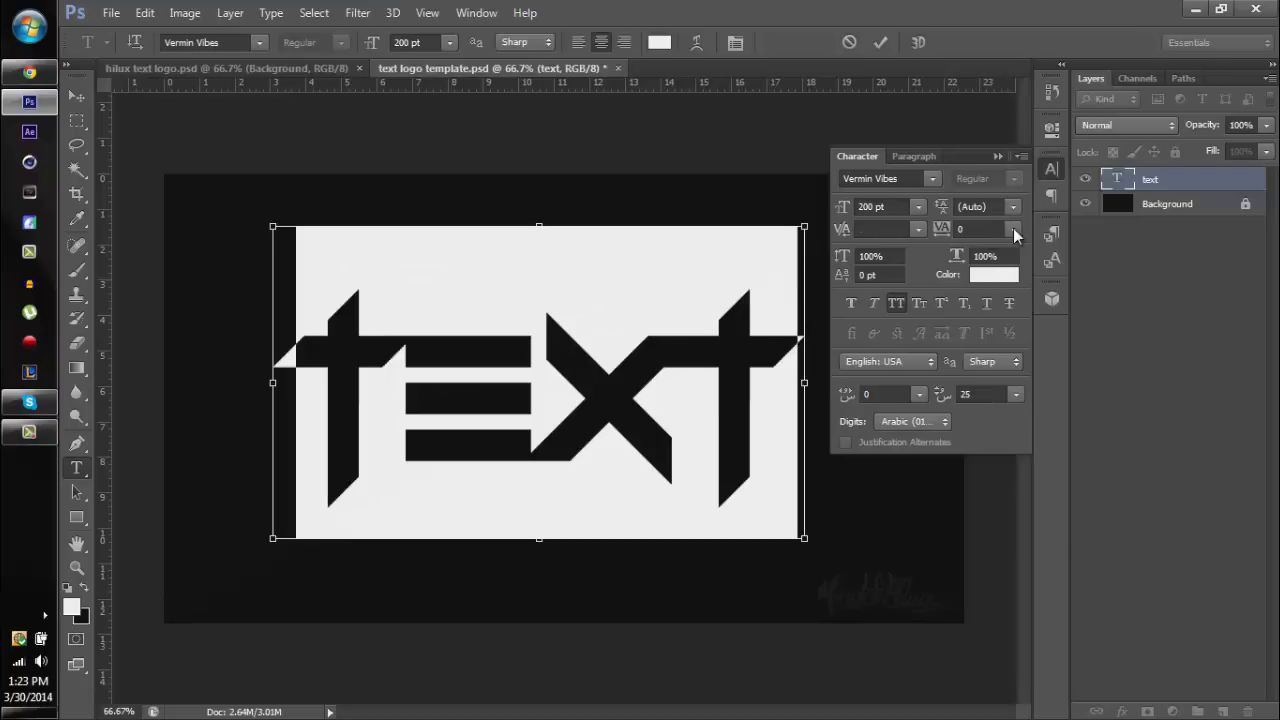
left_click(1013, 228)
left_click(995, 533)
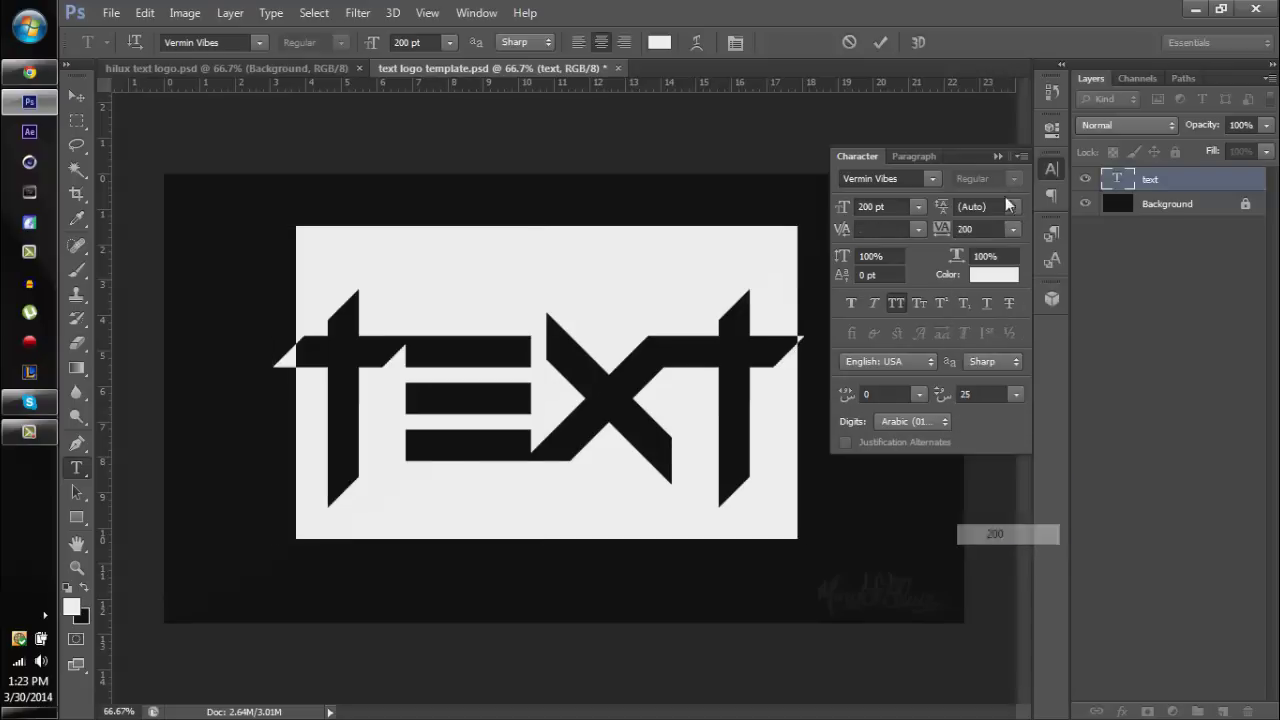
left_click(997, 157)
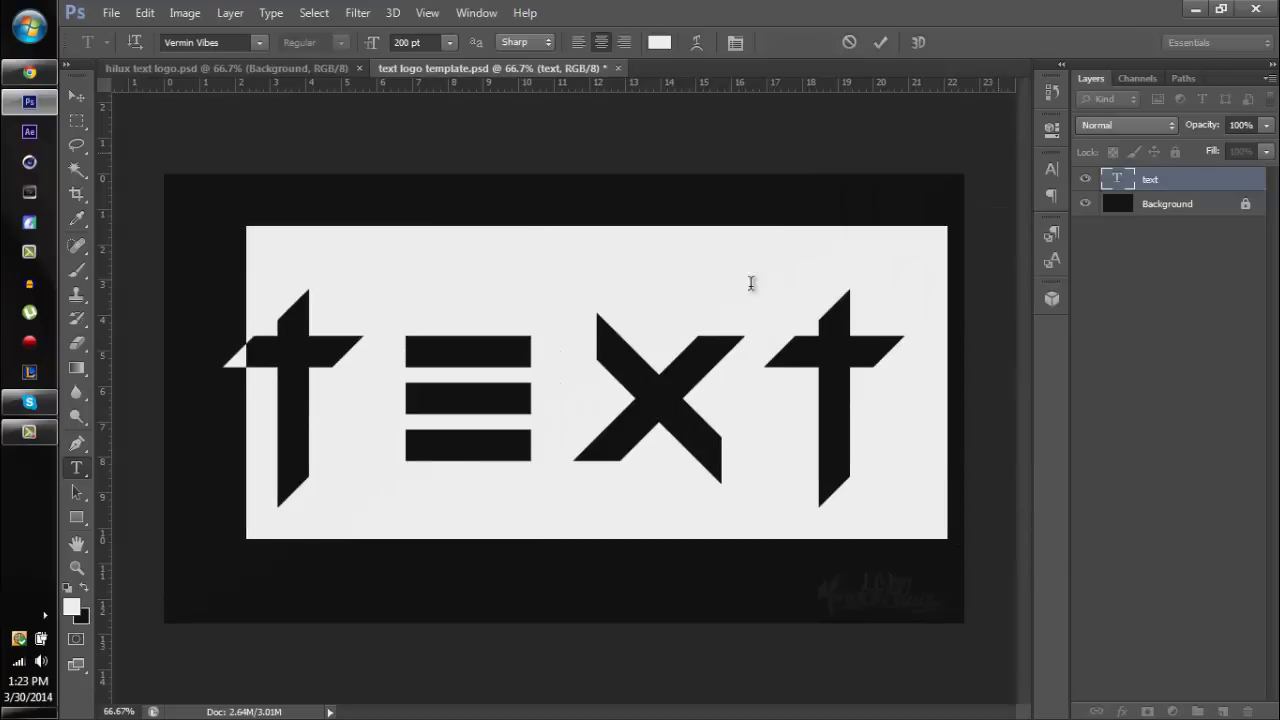
left_click(76, 96)
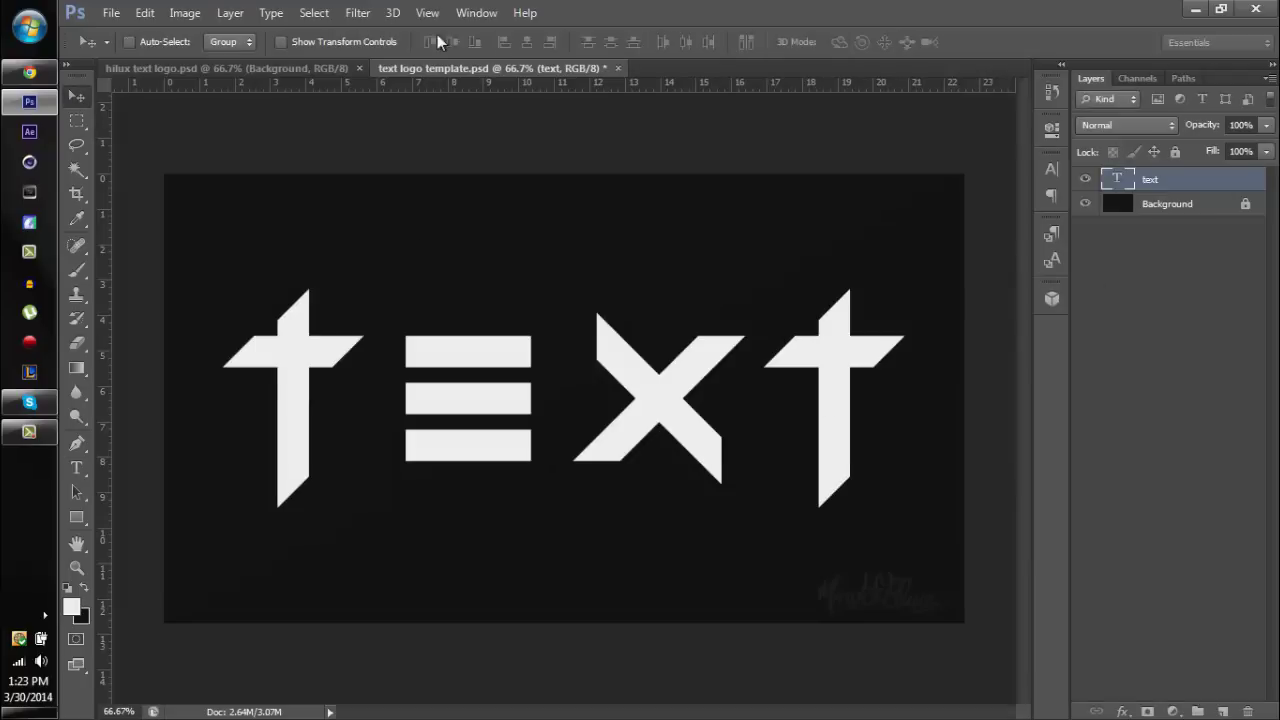
- Rasterize the text layer and cut the first t onto its own layer
key("ctrl+d")
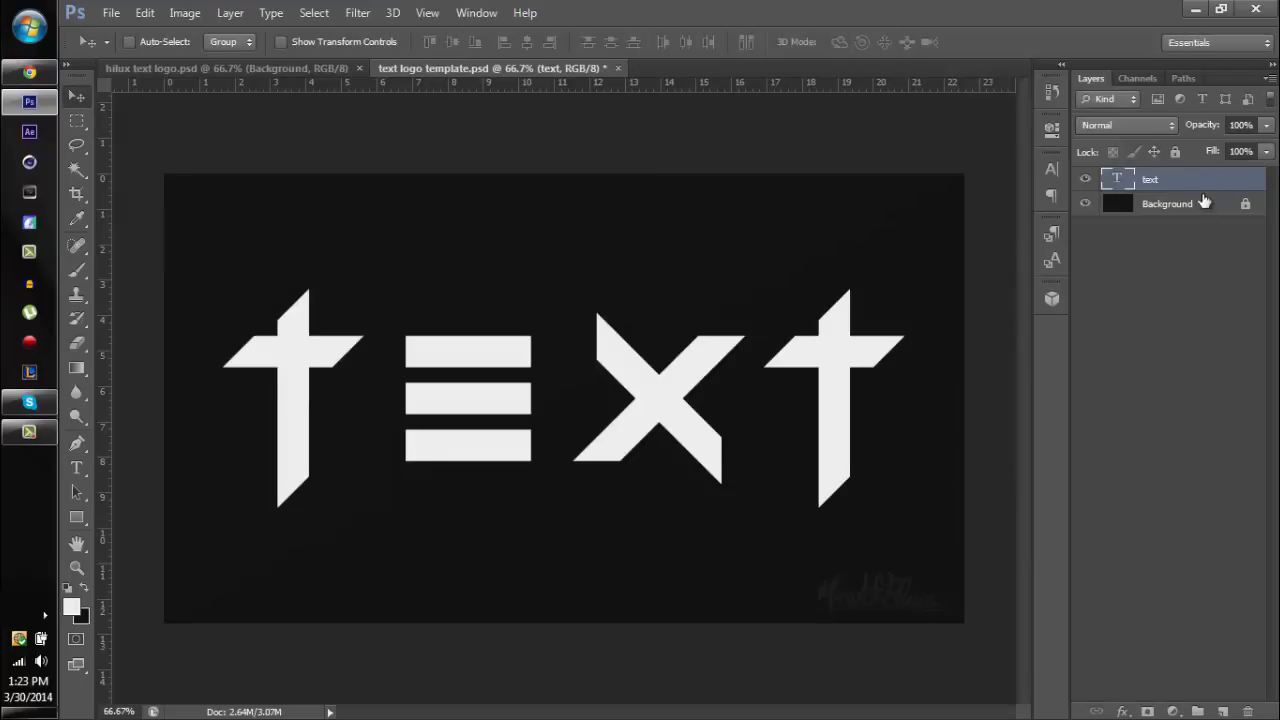
right_click(1202, 185)
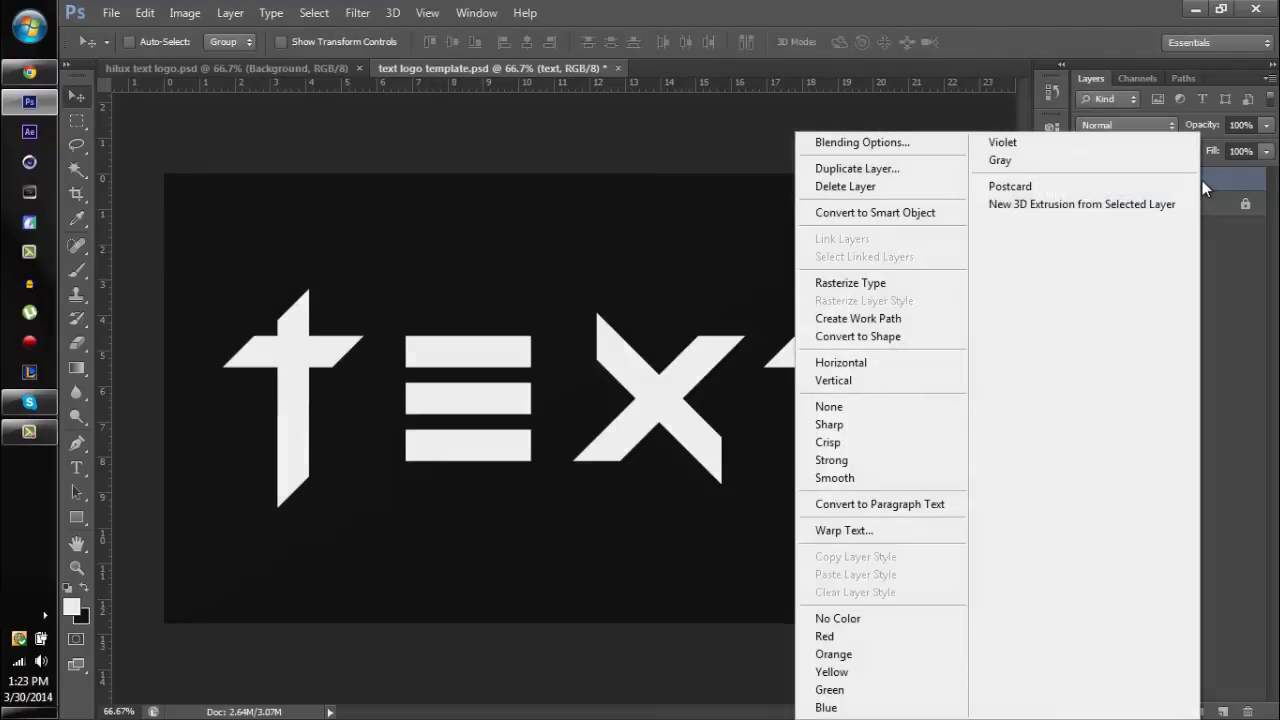
left_click(918, 286)
left_click(76, 120)
left_click_drag(192, 256, 377, 542)
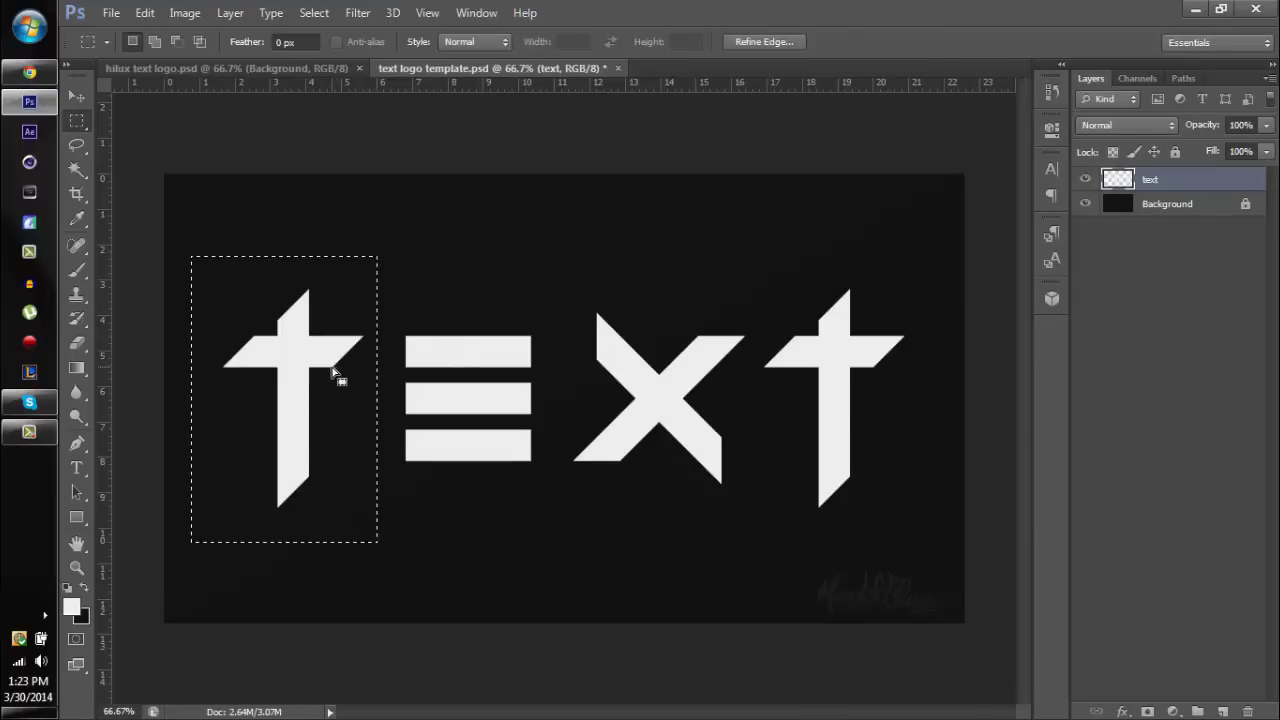
right_click(332, 372)
left_click(300, 358)
right_click(300, 358)
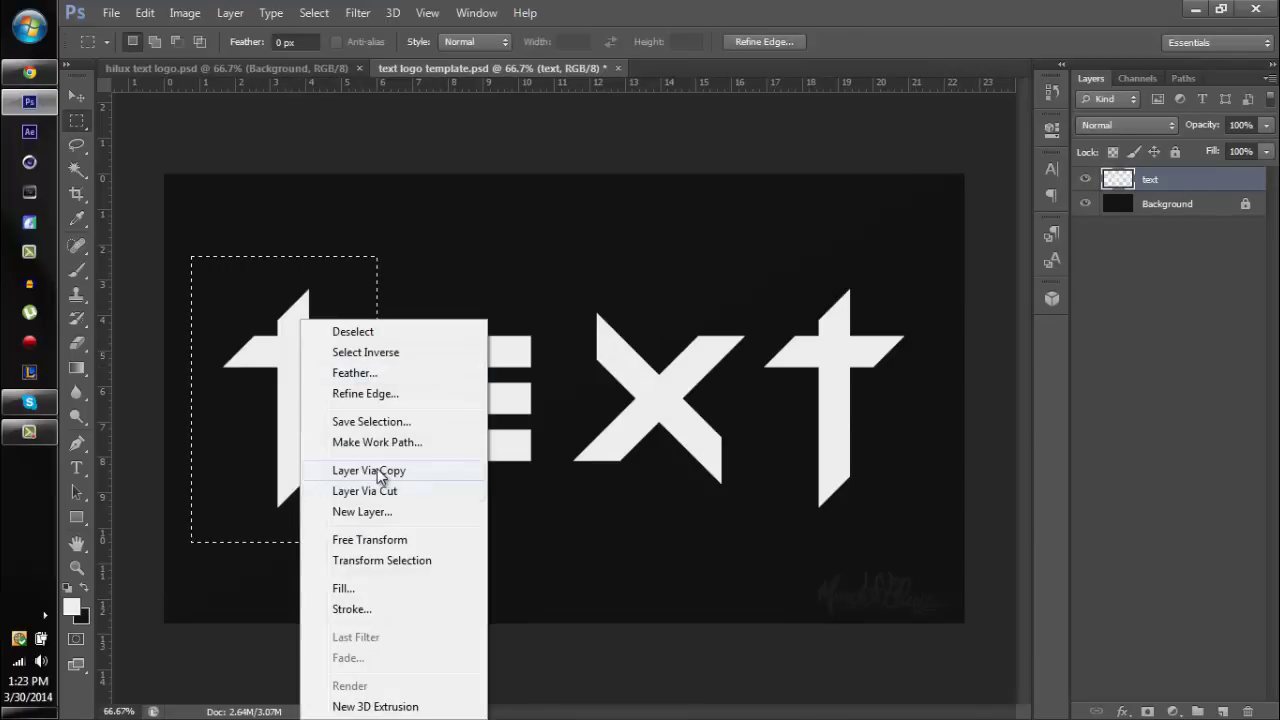
left_click(380, 491)
left_click(1145, 205)
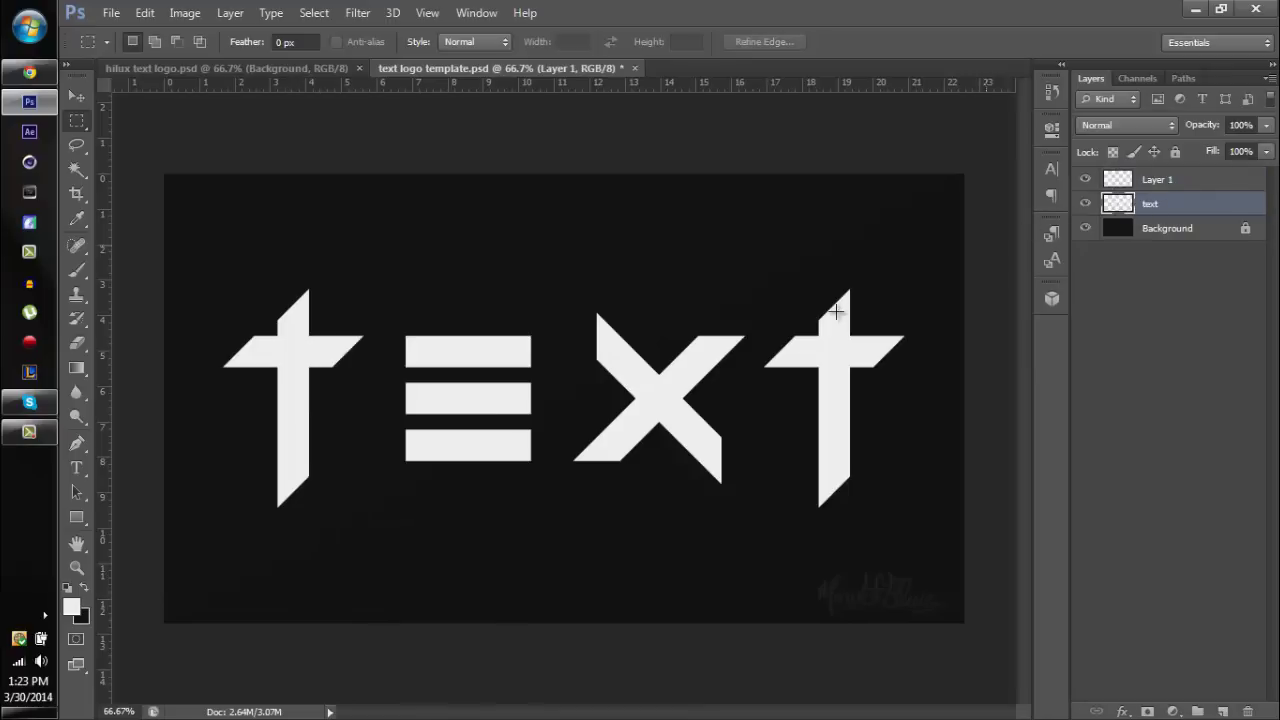
- Cut the e and the x onto their own layers with Layer Via Cut
left_click_drag(393, 307, 563, 508)
right_click(502, 398)
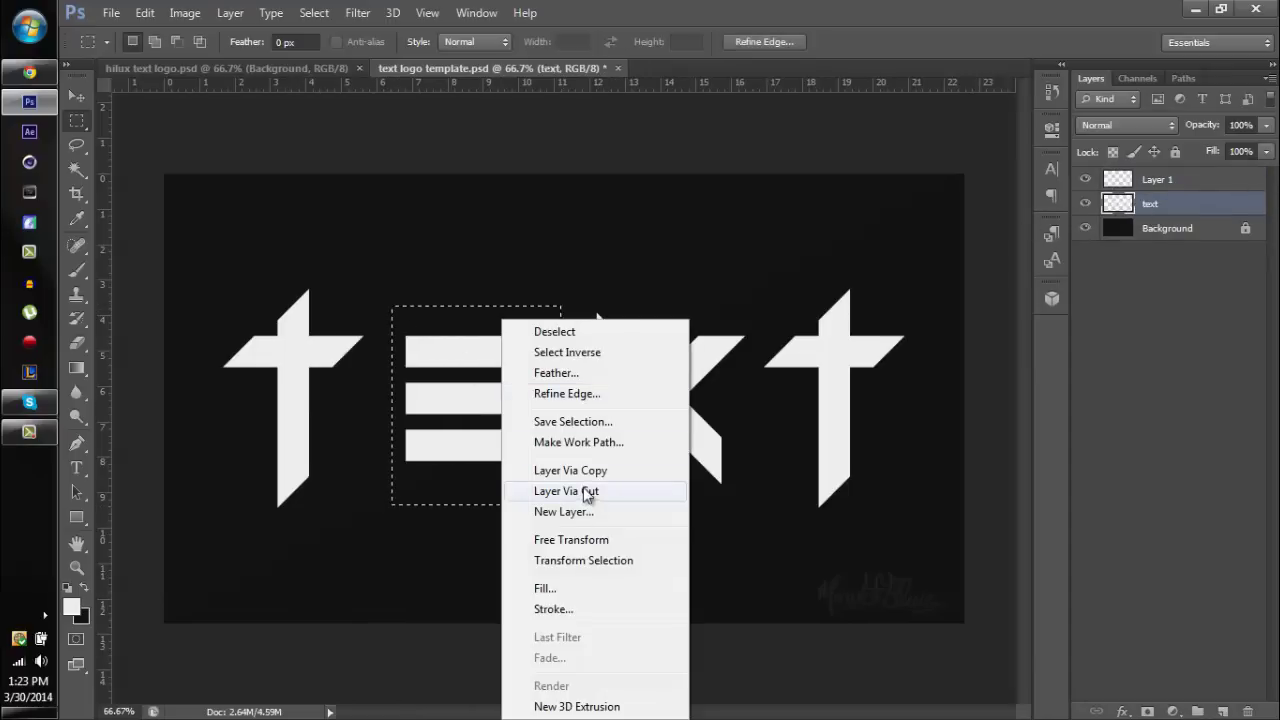
left_click(587, 491)
left_click(1160, 228)
left_click_drag(562, 307, 751, 491)
left_click(683, 447)
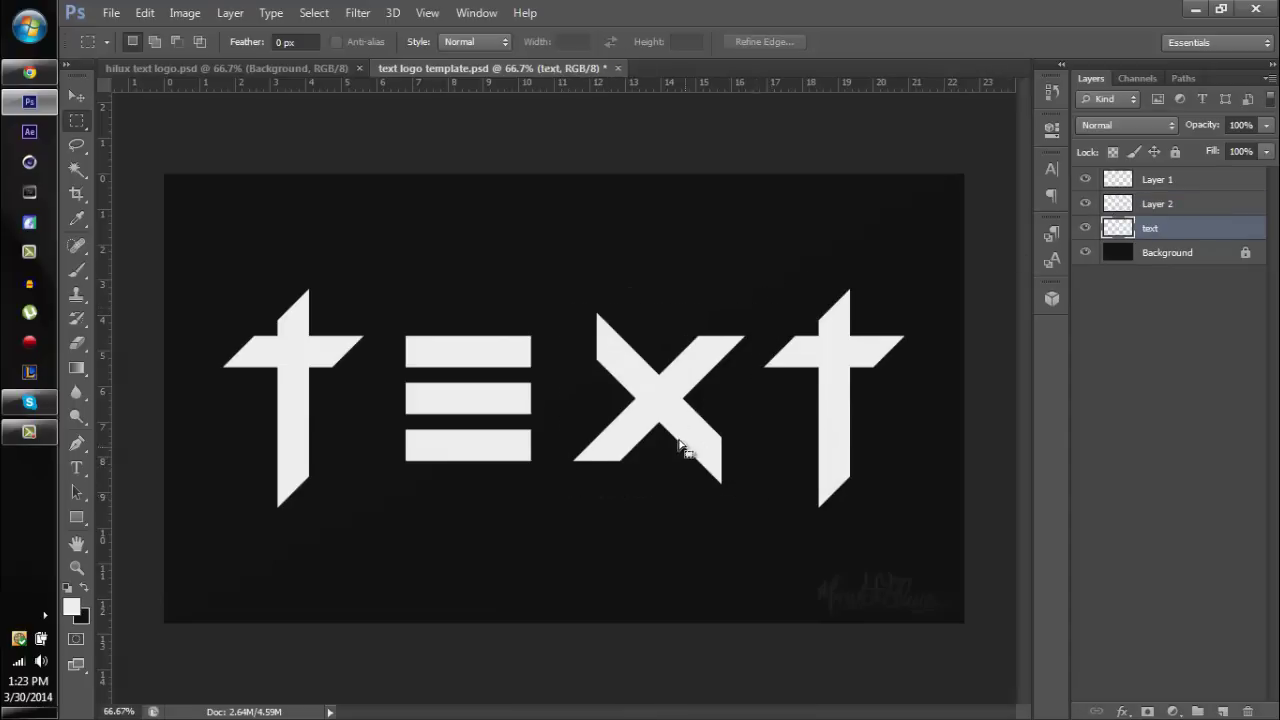
right_click(680, 447)
left_click(757, 211)
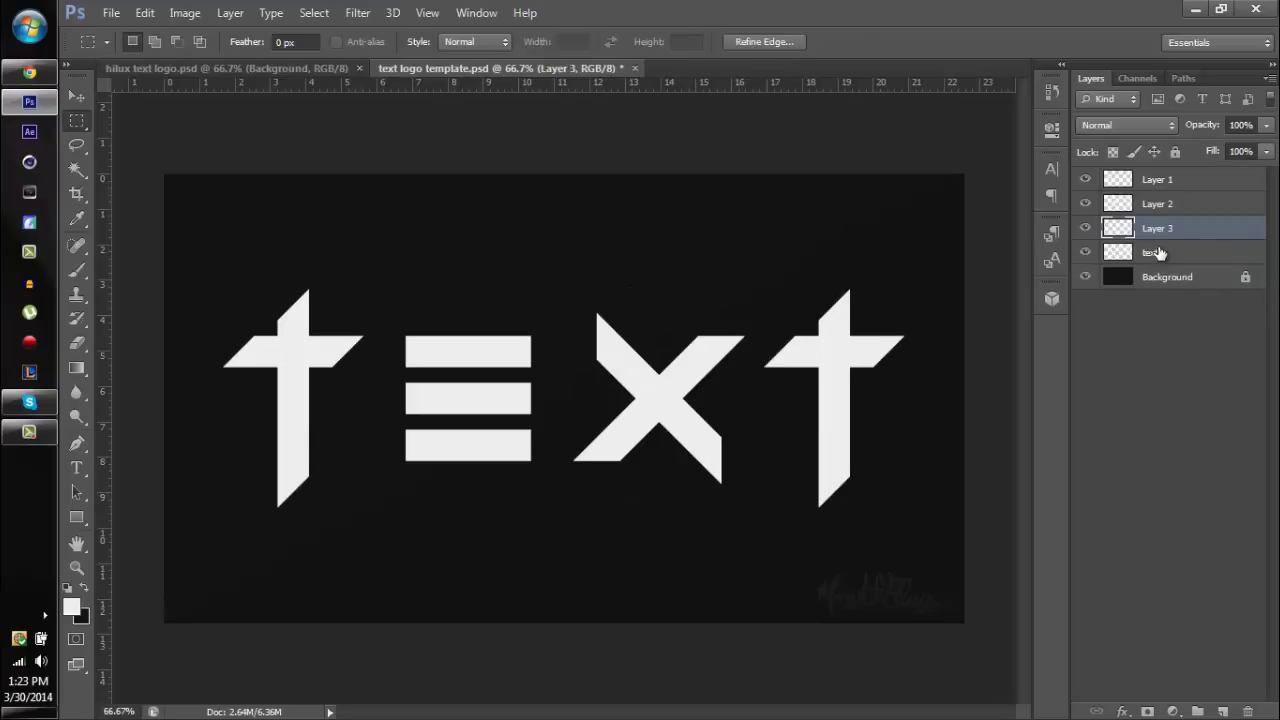
- Rename the text layer, Layer 3, Layer 2 and Layer 1 to t, x, e and t
double_click(1157, 253)
type("t")
key("Return")
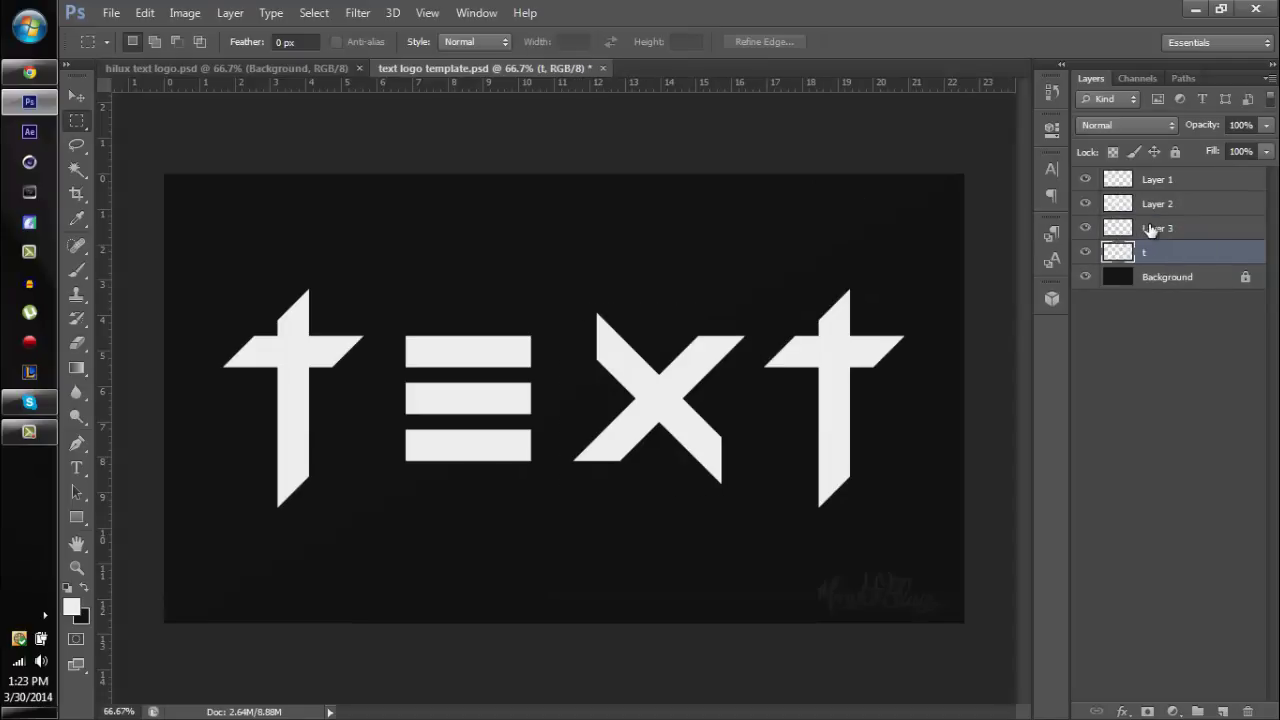
double_click(1157, 229)
type("x")
key("Return")
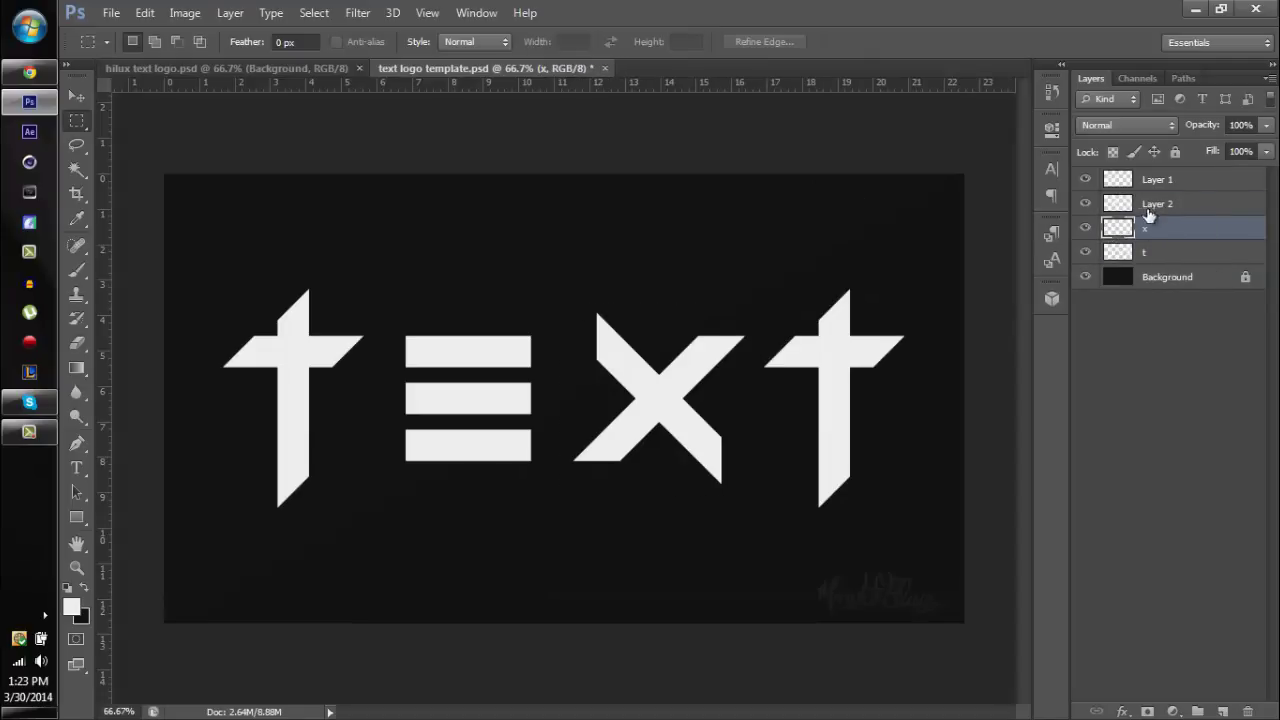
double_click(1157, 204)
type("e")
key("Return")
double_click(1155, 179)
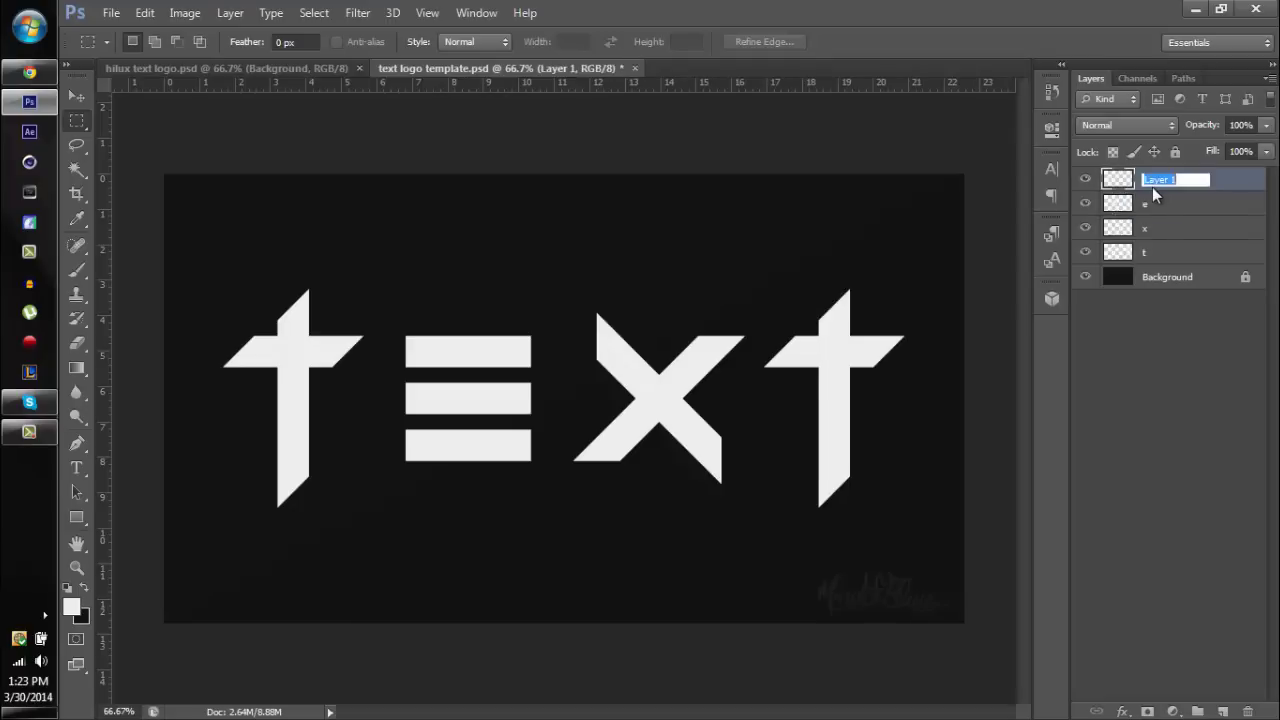
type("t")
key("Return")
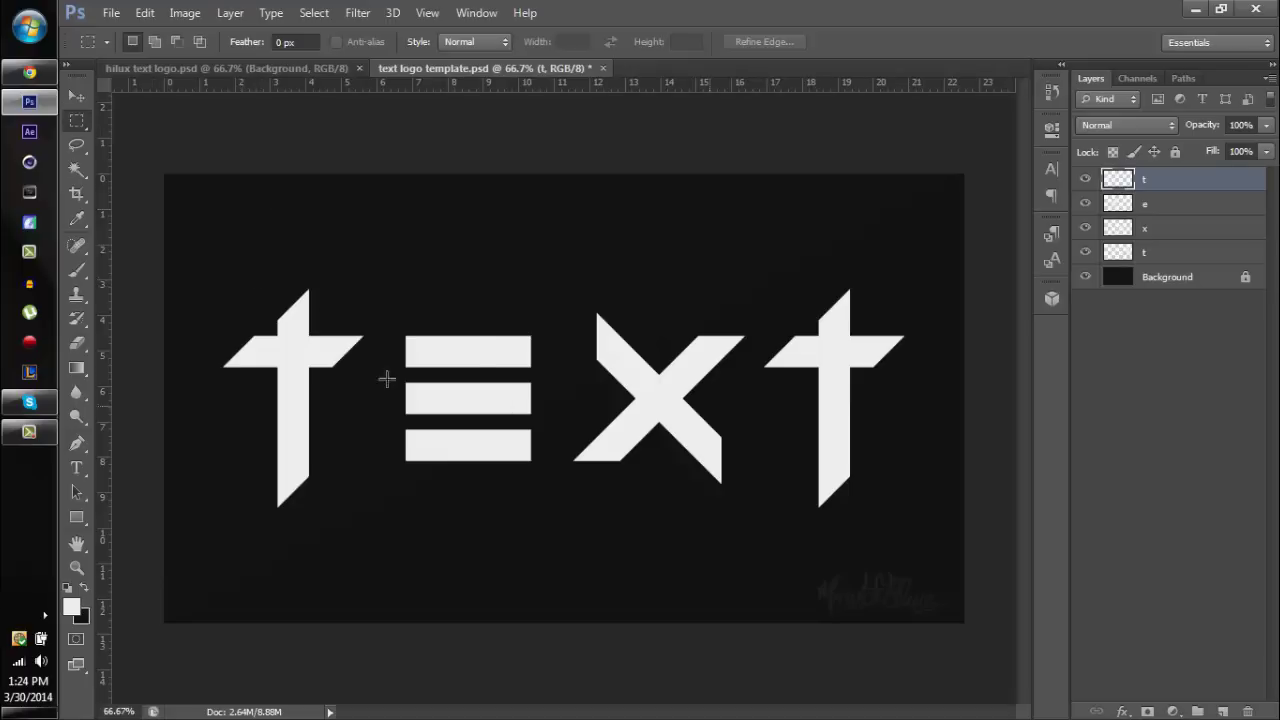
- Zoom in and delete the first t's stem above its crossbar on the top t layer
scroll(520, 352, "up", 2)
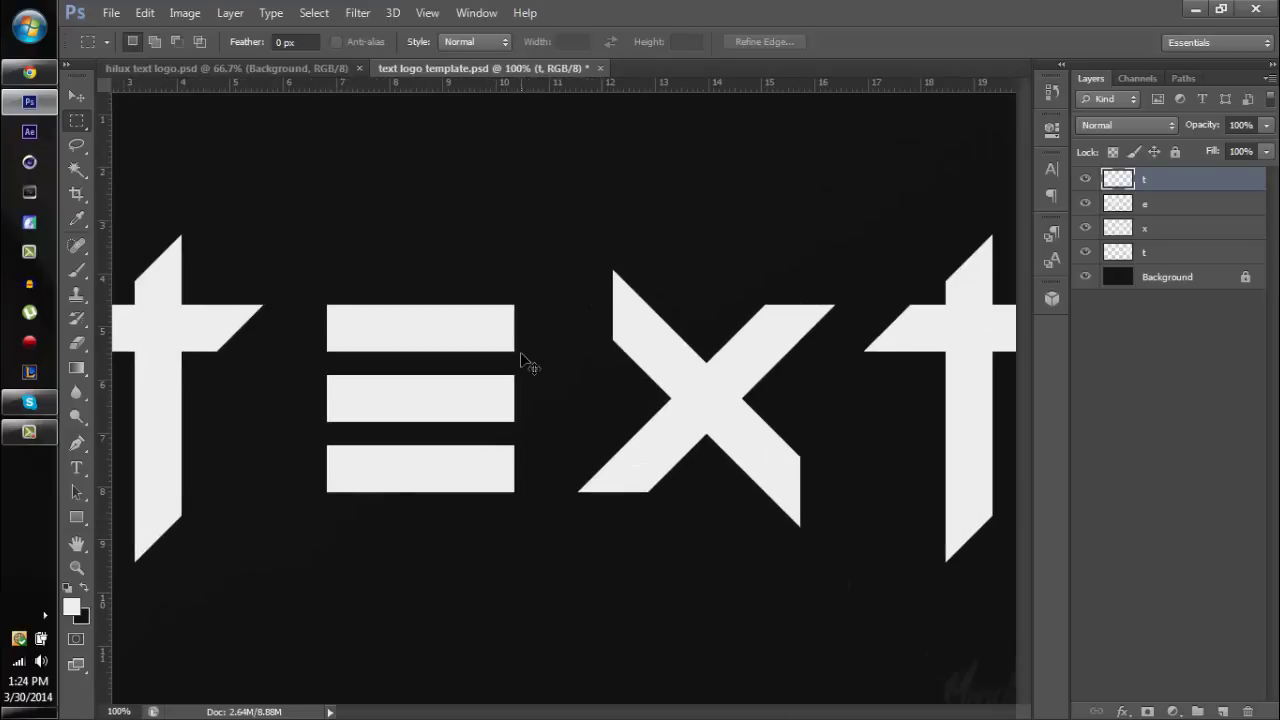
left_click_drag(623, 346, 726, 286)
key("ctrl+r")
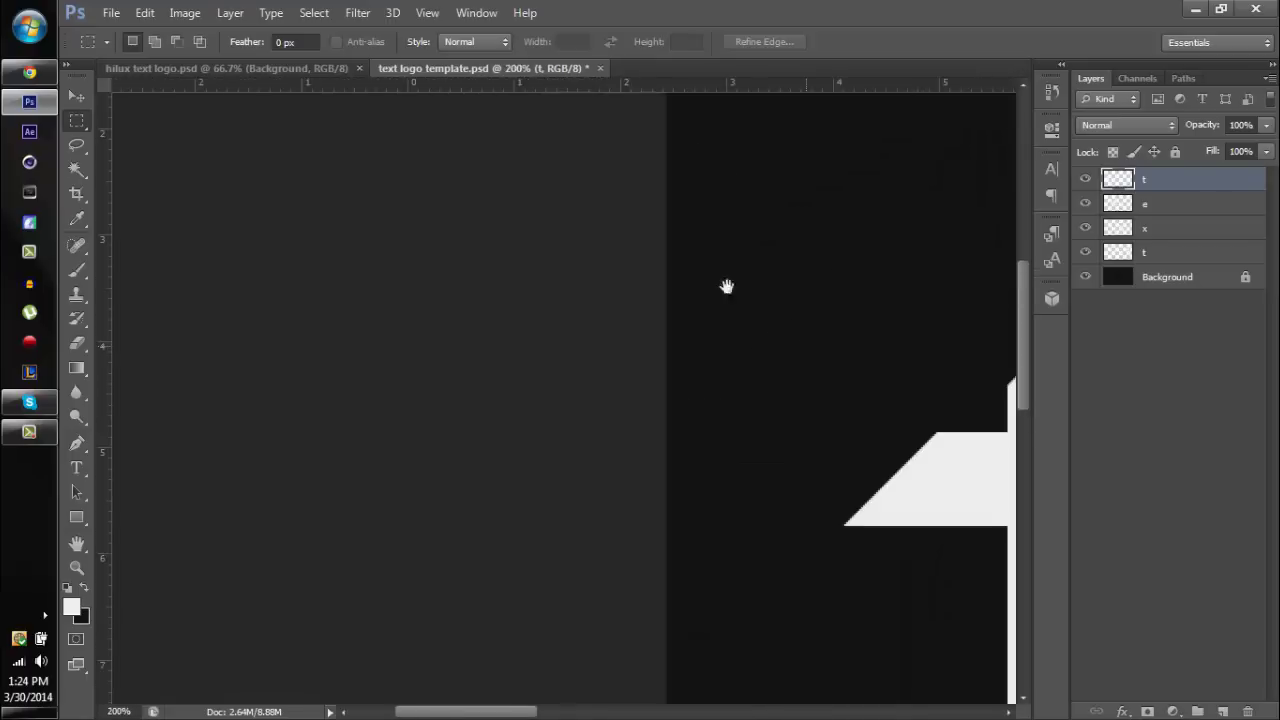
left_click_drag(671, 320, 529, 311)
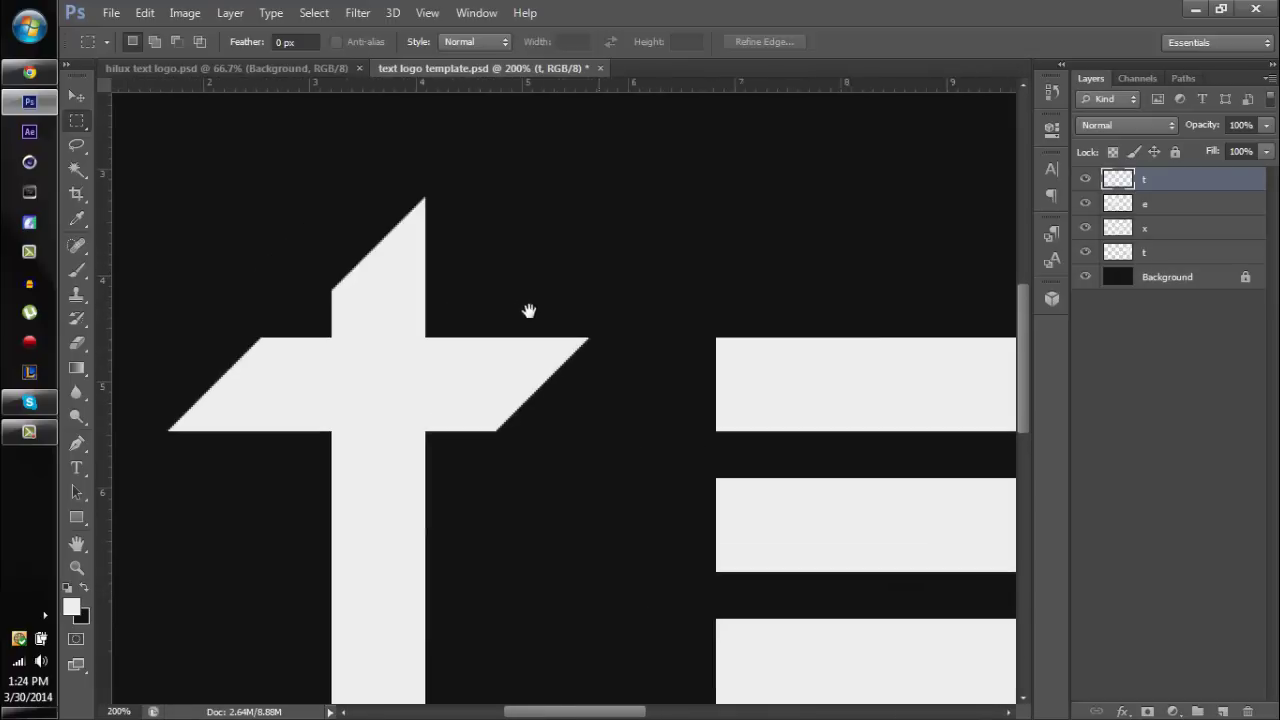
left_click(1206, 204)
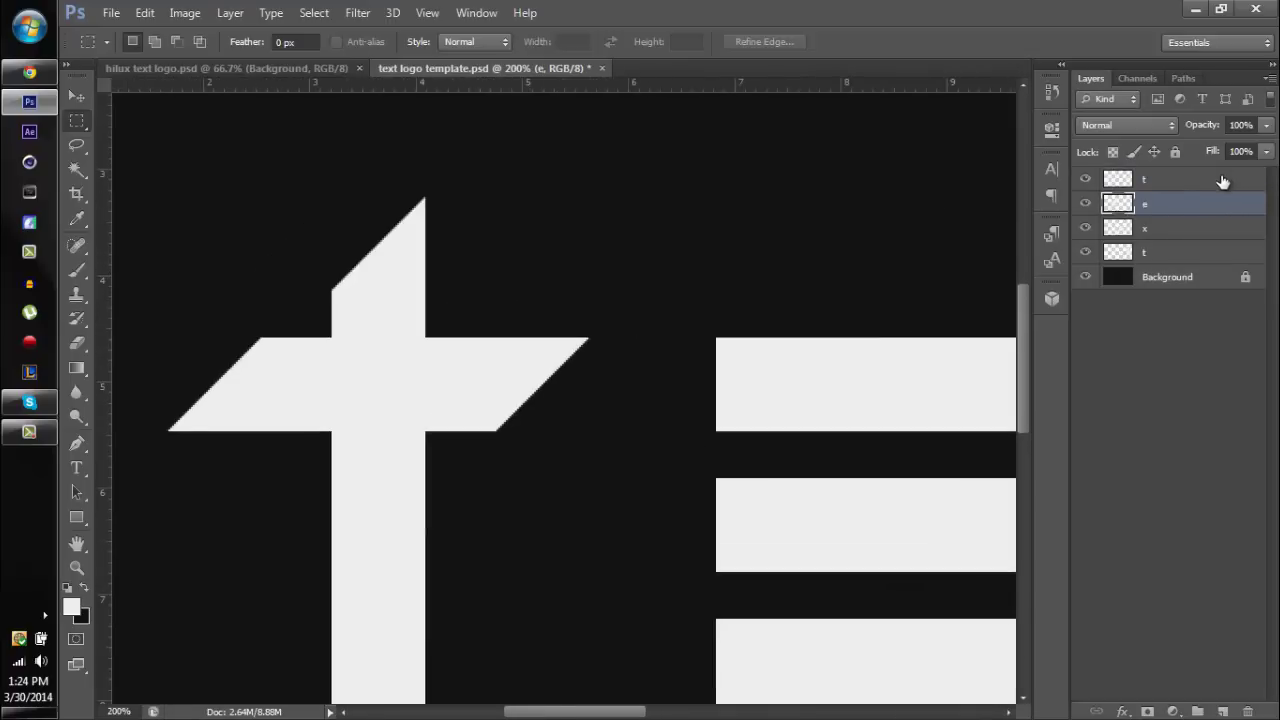
left_click(1148, 182)
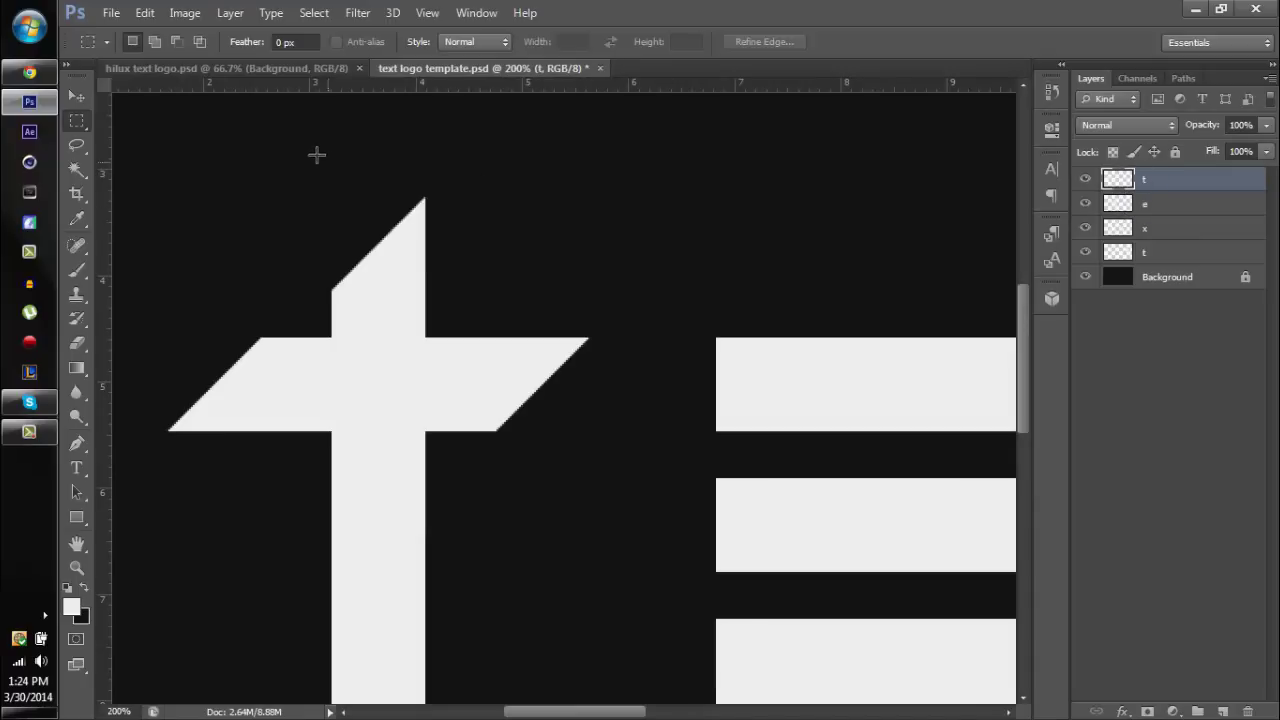
left_click_drag(648, 299, 655, 335)
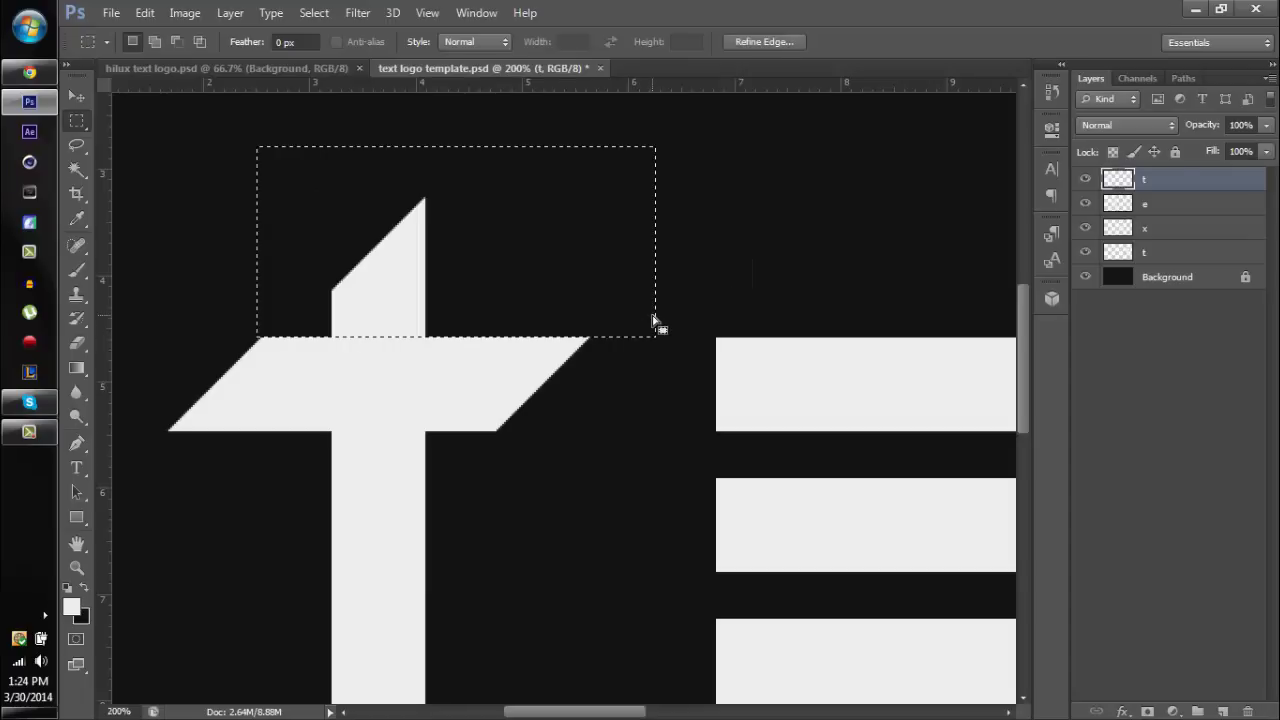
key("Delete")
key("ctrl+d")
key("v")
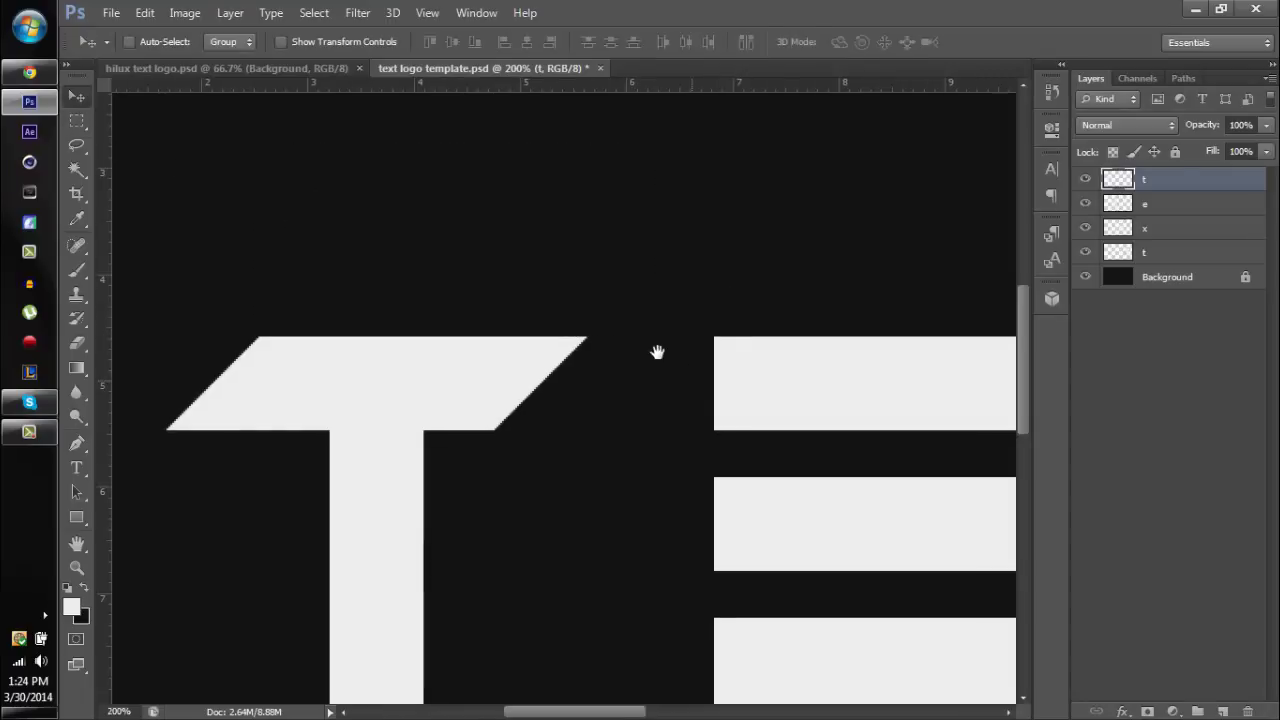
left_click_drag(693, 379, 657, 352)
- Move the e layer left onto the first t, then switch to hilux text logo.psd
left_click(1120, 206)
left_click_drag(909, 371, 617, 366)
left_click_drag(745, 312, 790, 258)
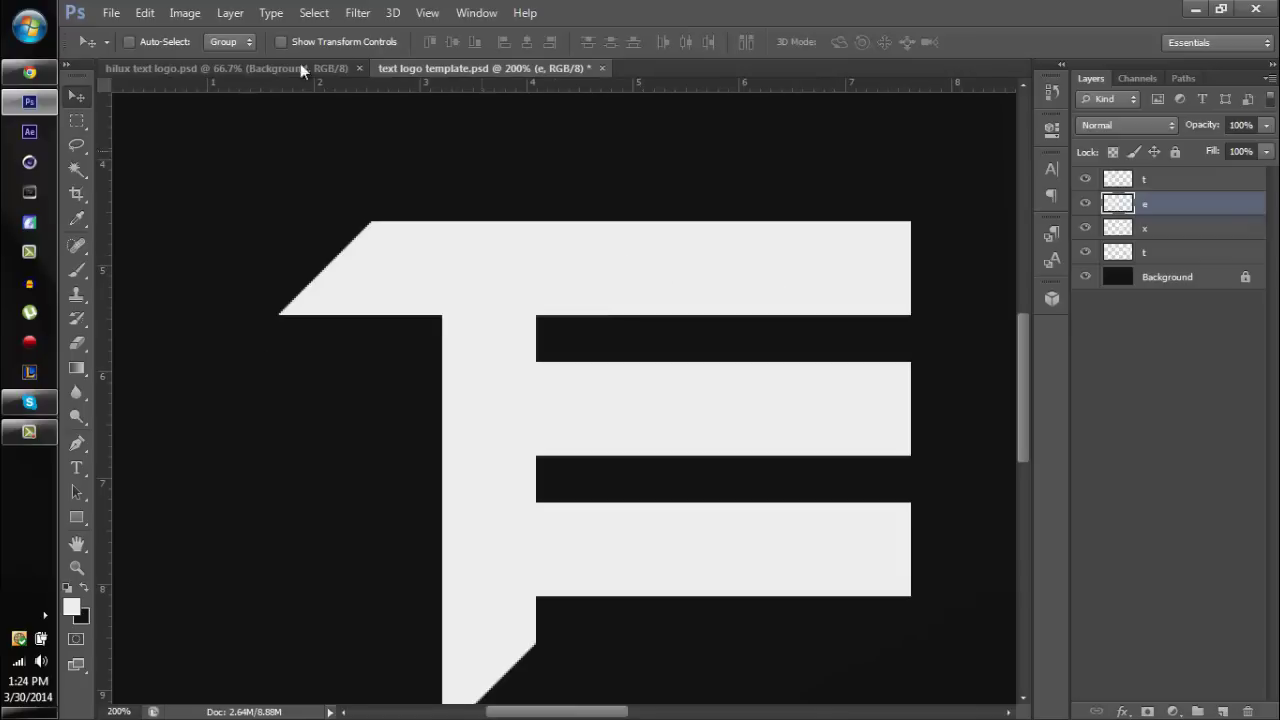
key("ctrl+Tab")
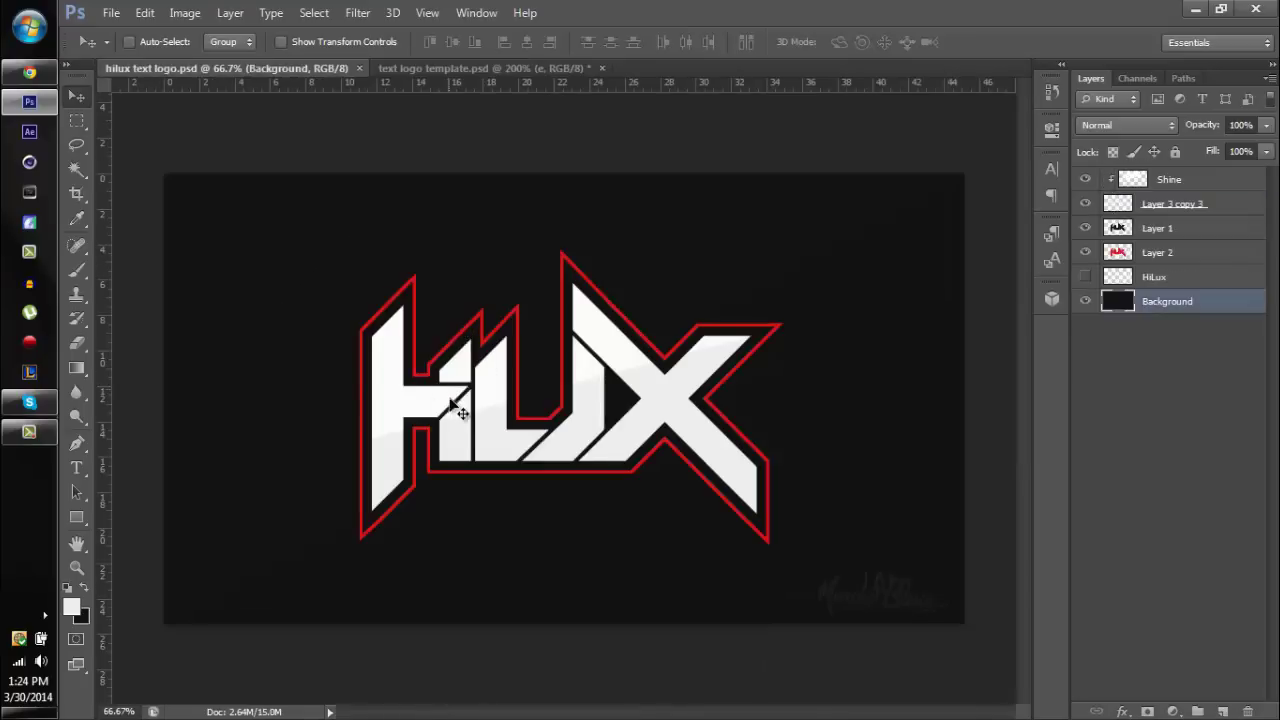